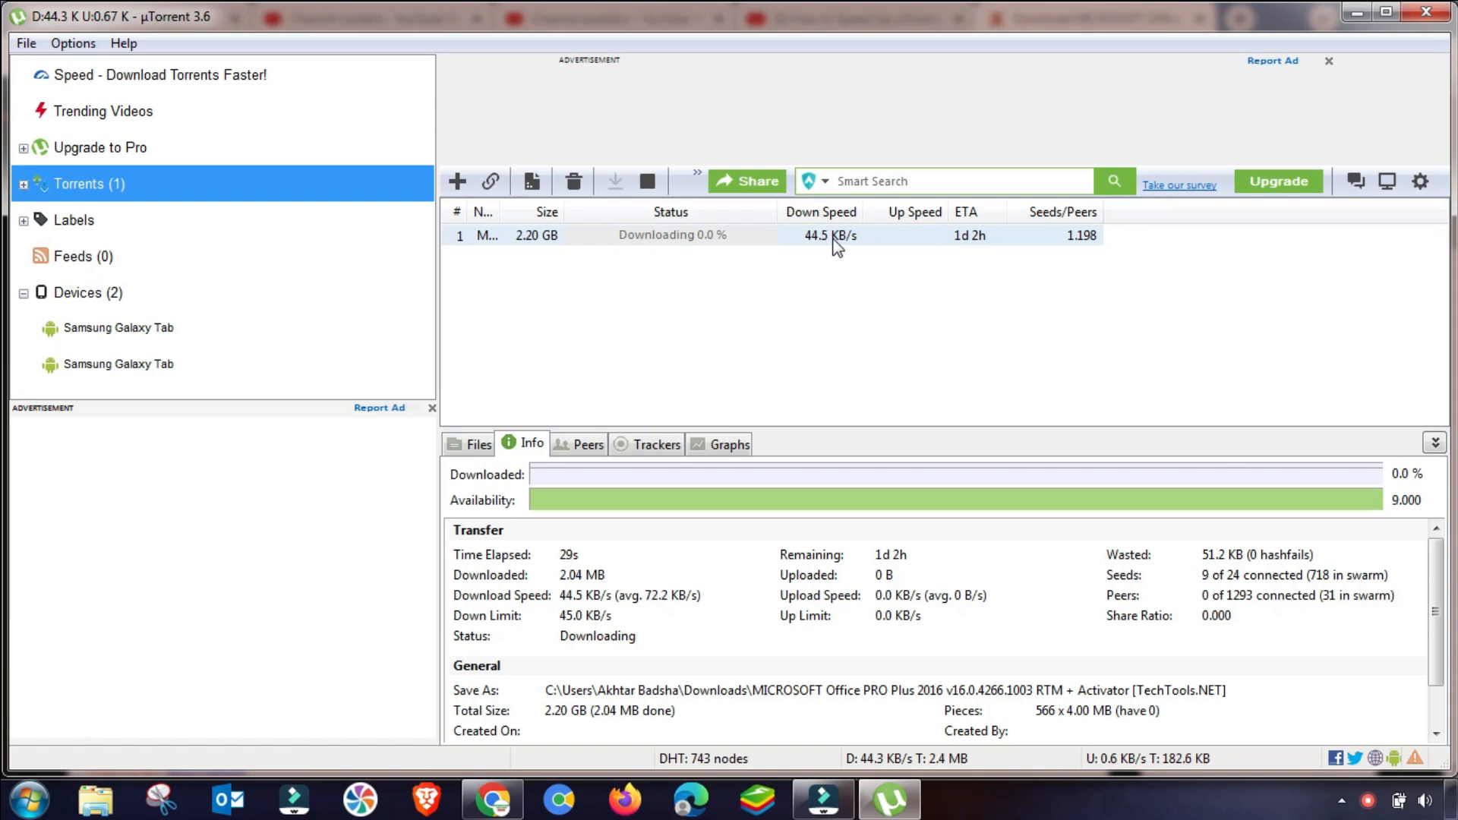
Step: Stop the active torrent download and open the program preferences
{"action": "right_click", "coordinate": [787, 234]}
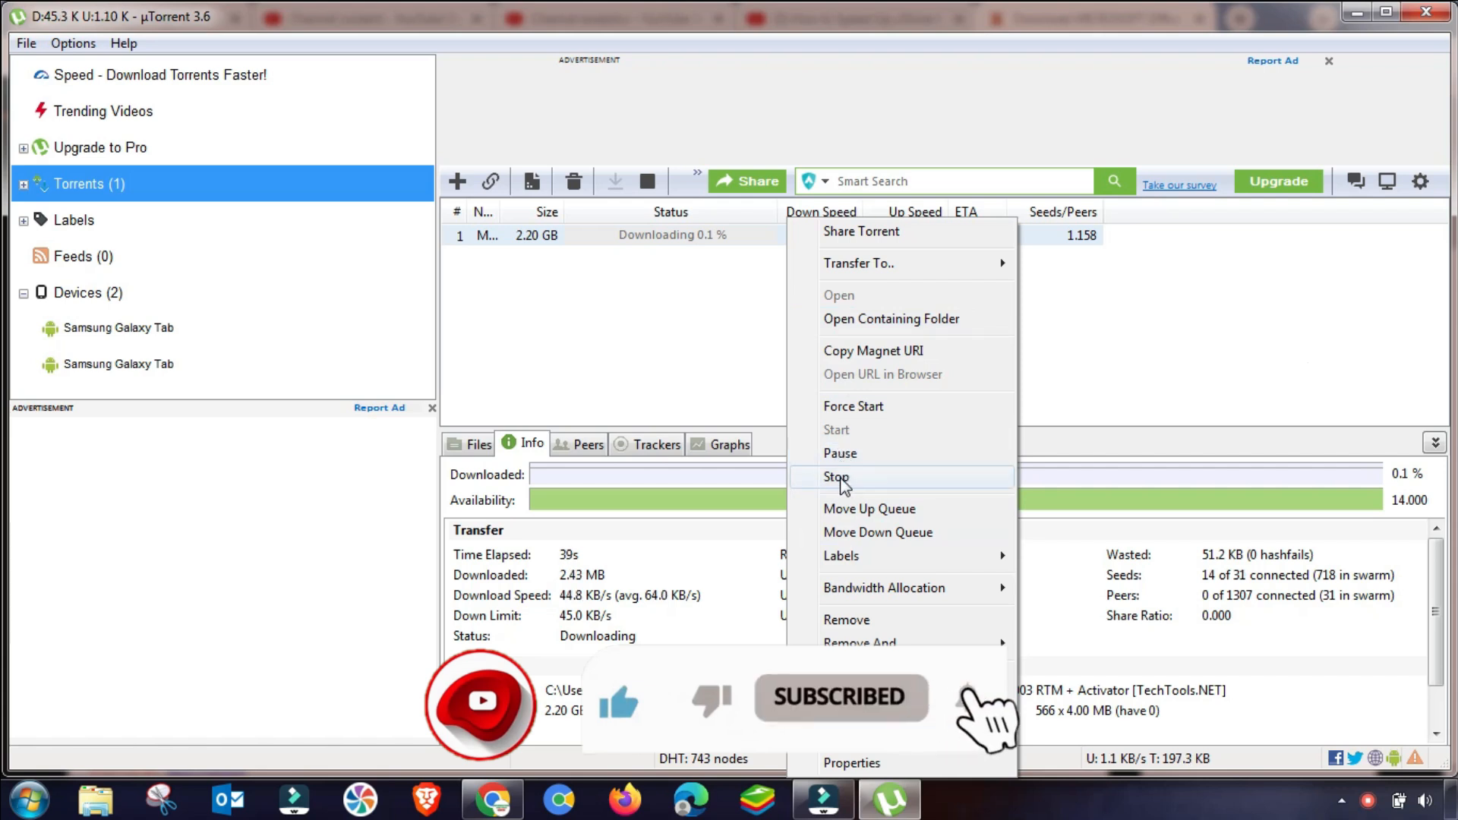
{"action": "left_click", "coordinate": [839, 478]}
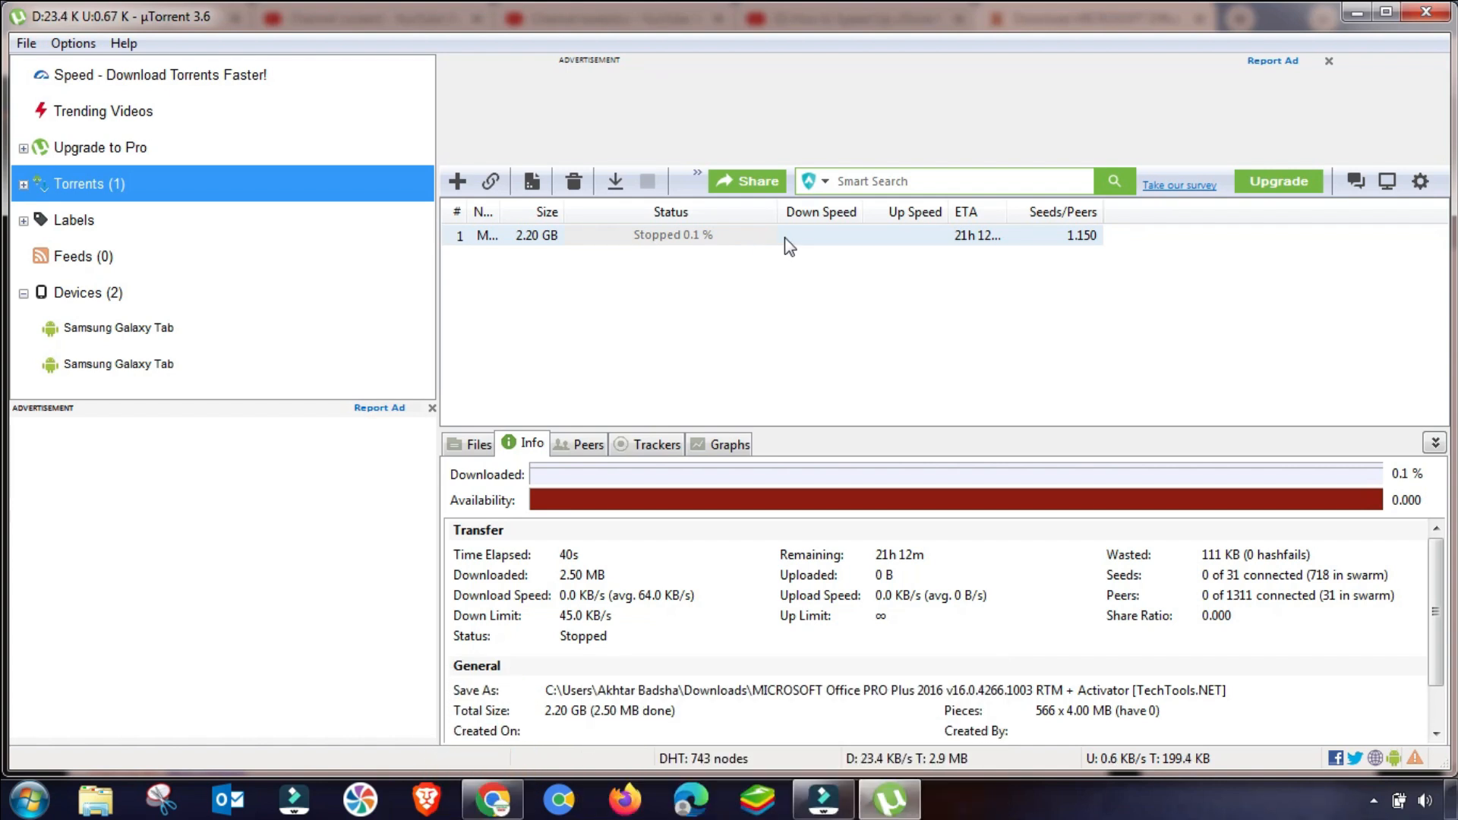
{"action": "left_click", "coordinate": [63, 47]}
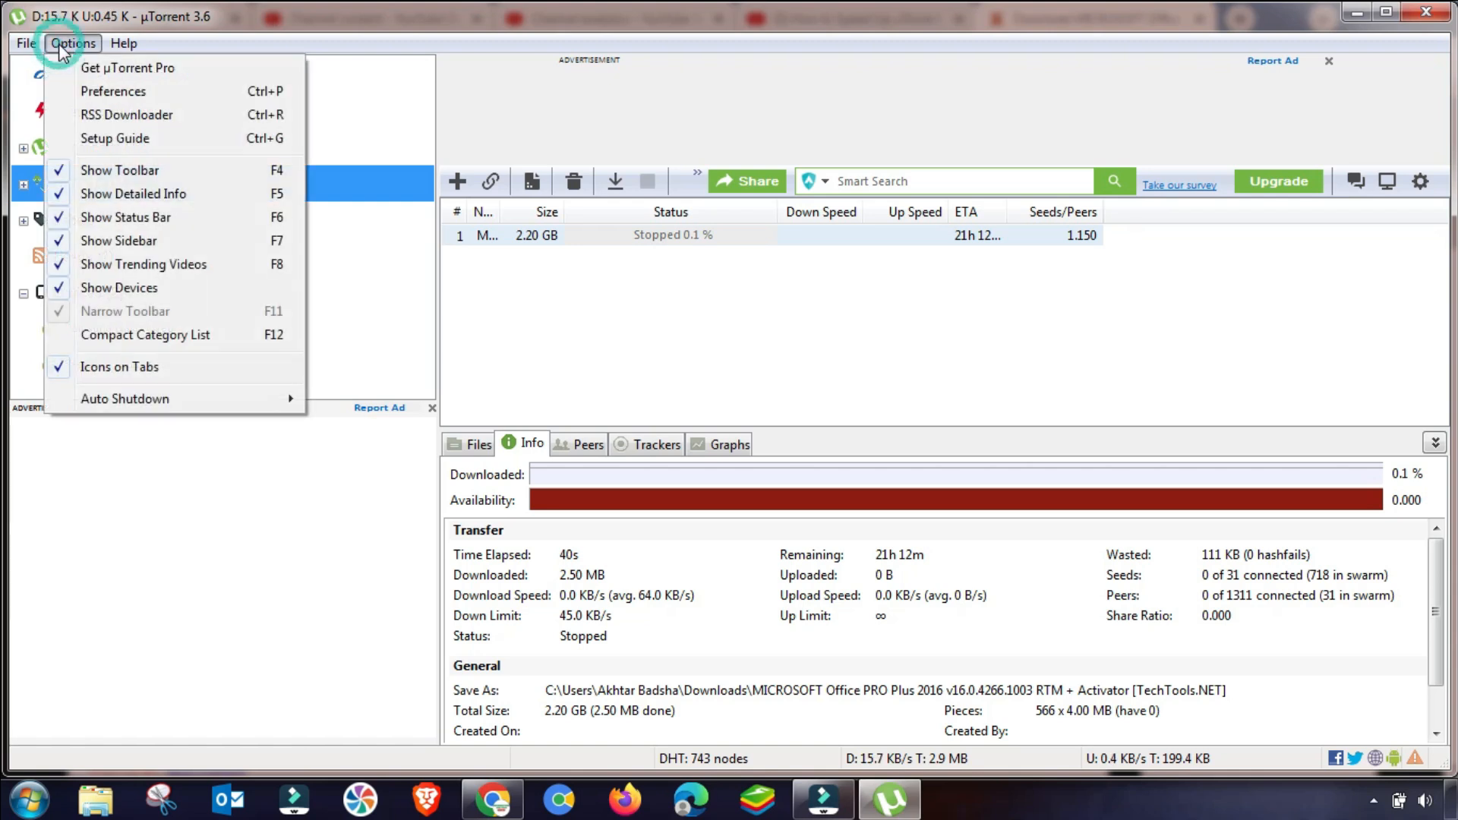
{"action": "left_click", "coordinate": [110, 92]}
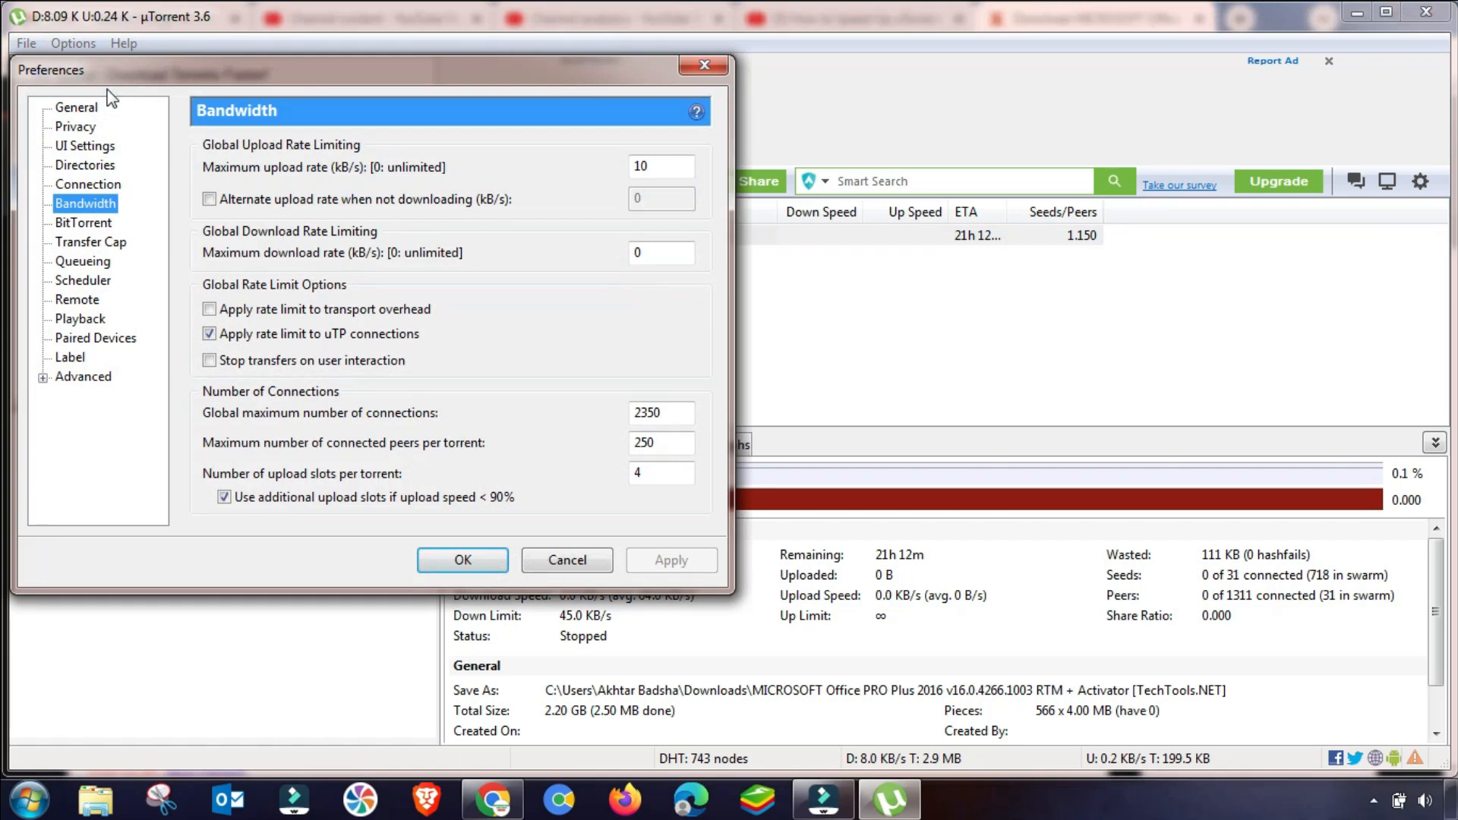
Step: Set the port used for incoming connections to 47464 in the connection preferences and apply it
{"action": "left_click", "coordinate": [86, 111]}
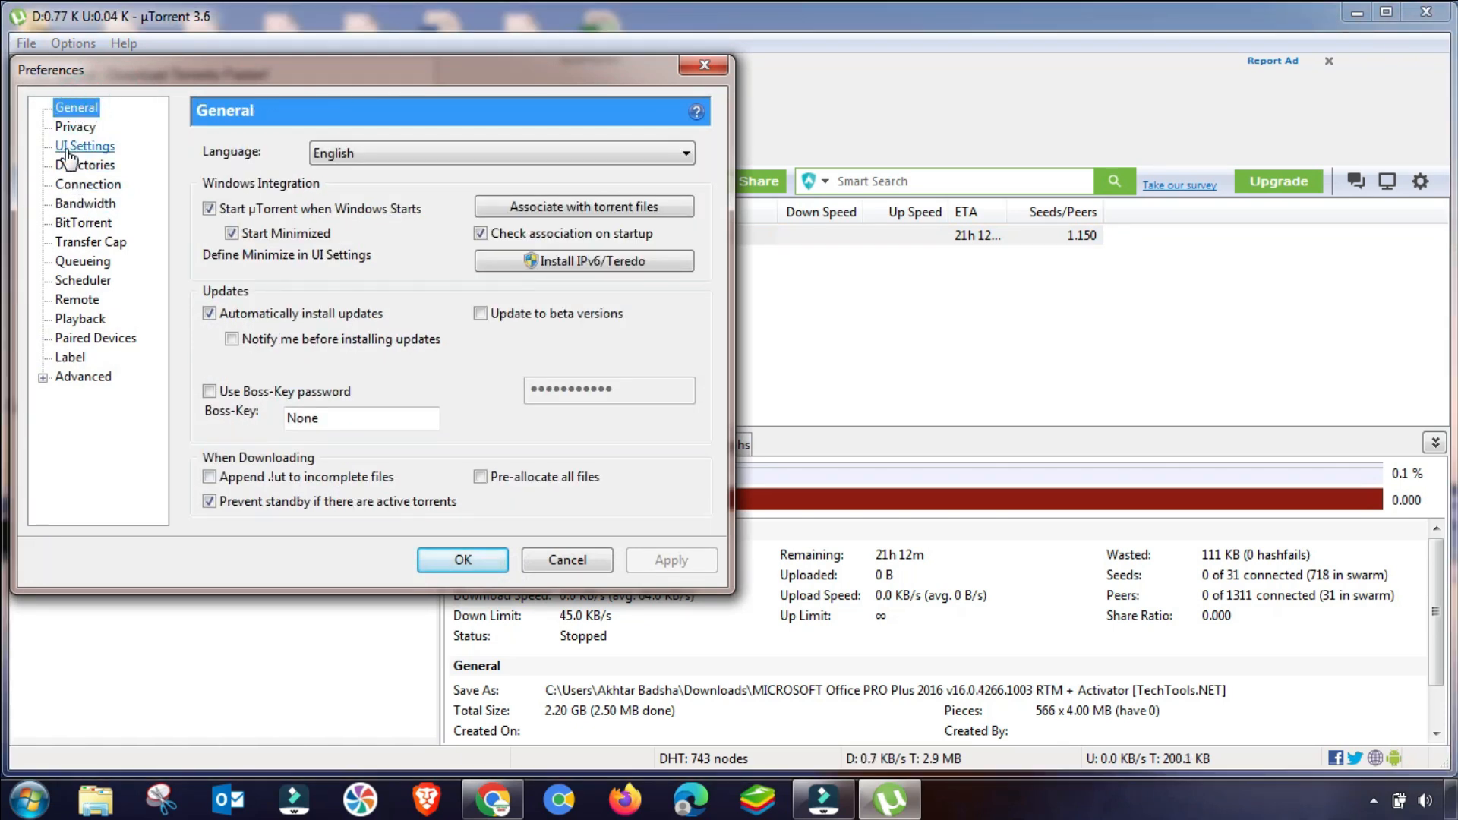
{"action": "left_click", "coordinate": [69, 130]}
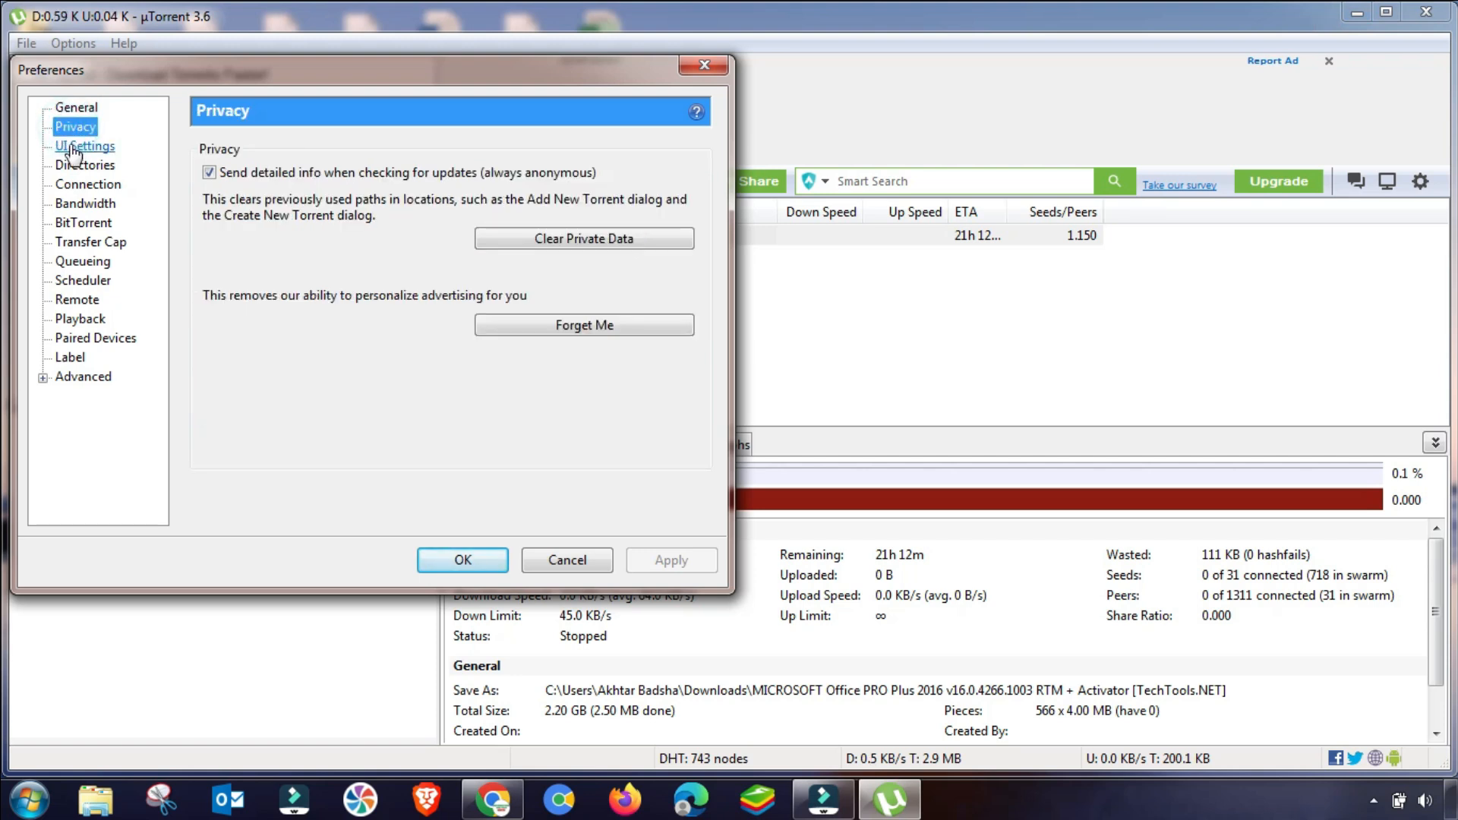
{"action": "left_click", "coordinate": [72, 149]}
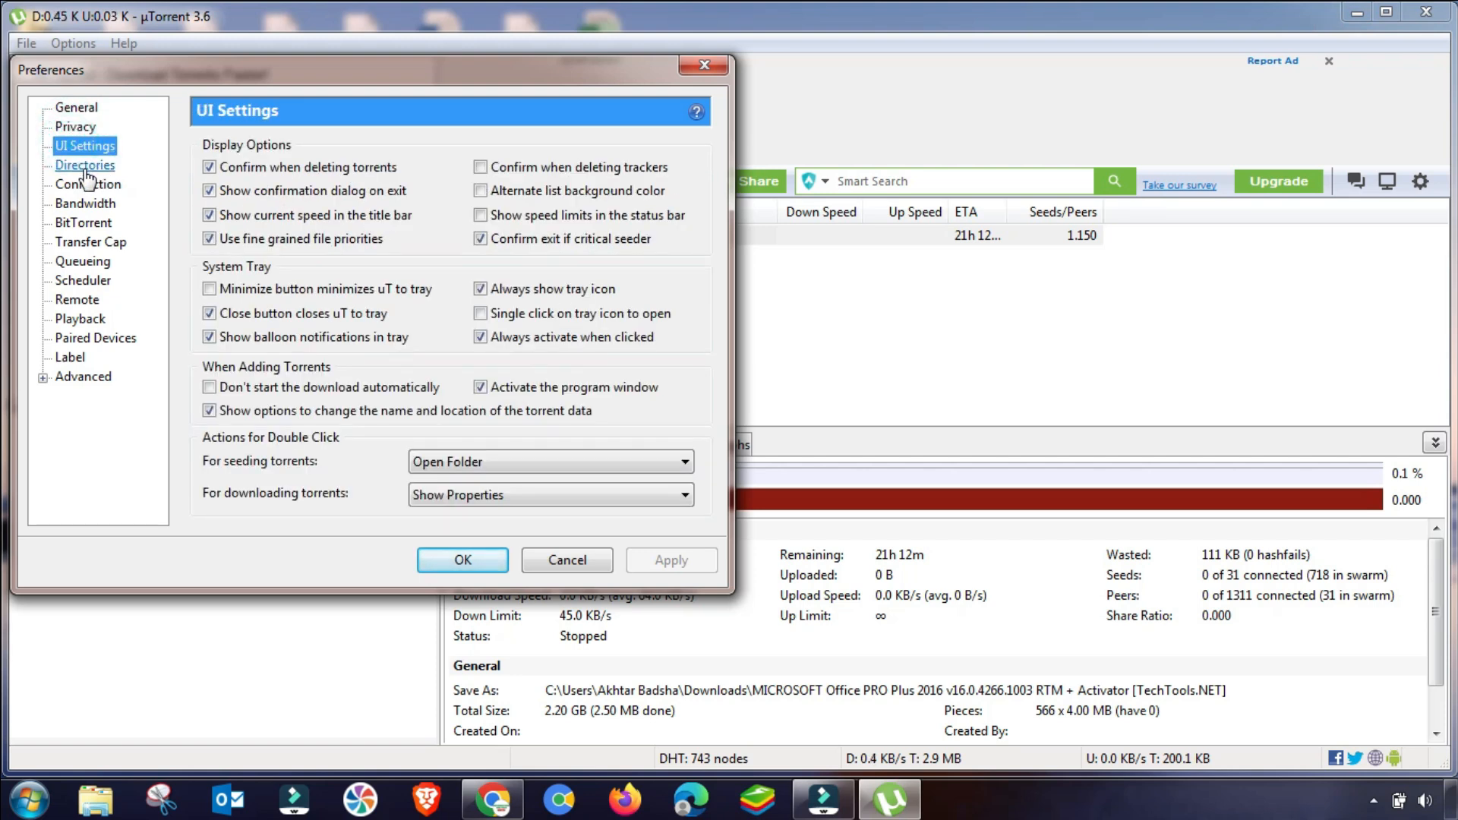
{"action": "left_click", "coordinate": [87, 168]}
{"action": "left_click", "coordinate": [89, 187]}
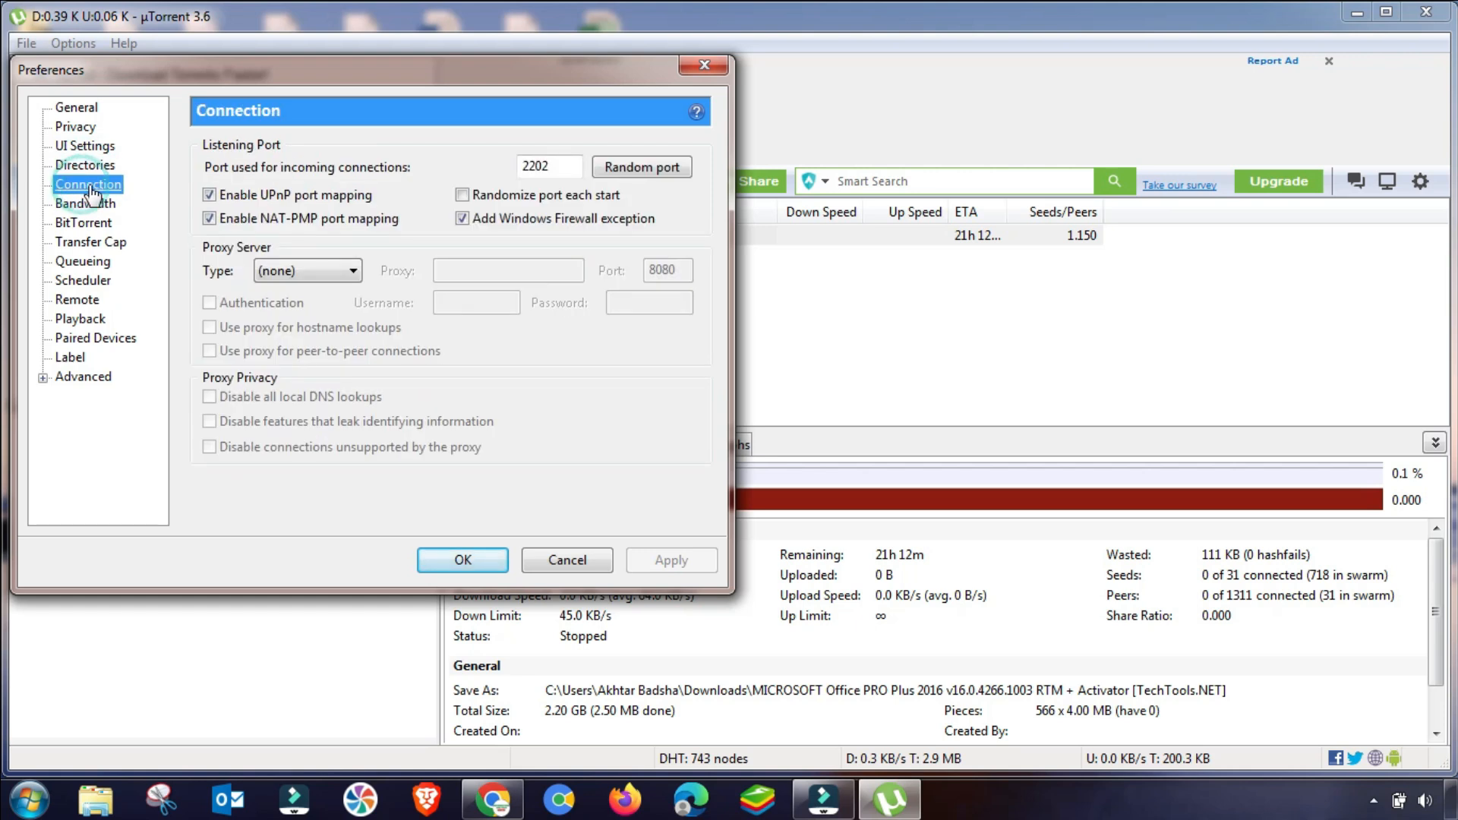
{"action": "double_click", "coordinate": [558, 167]}
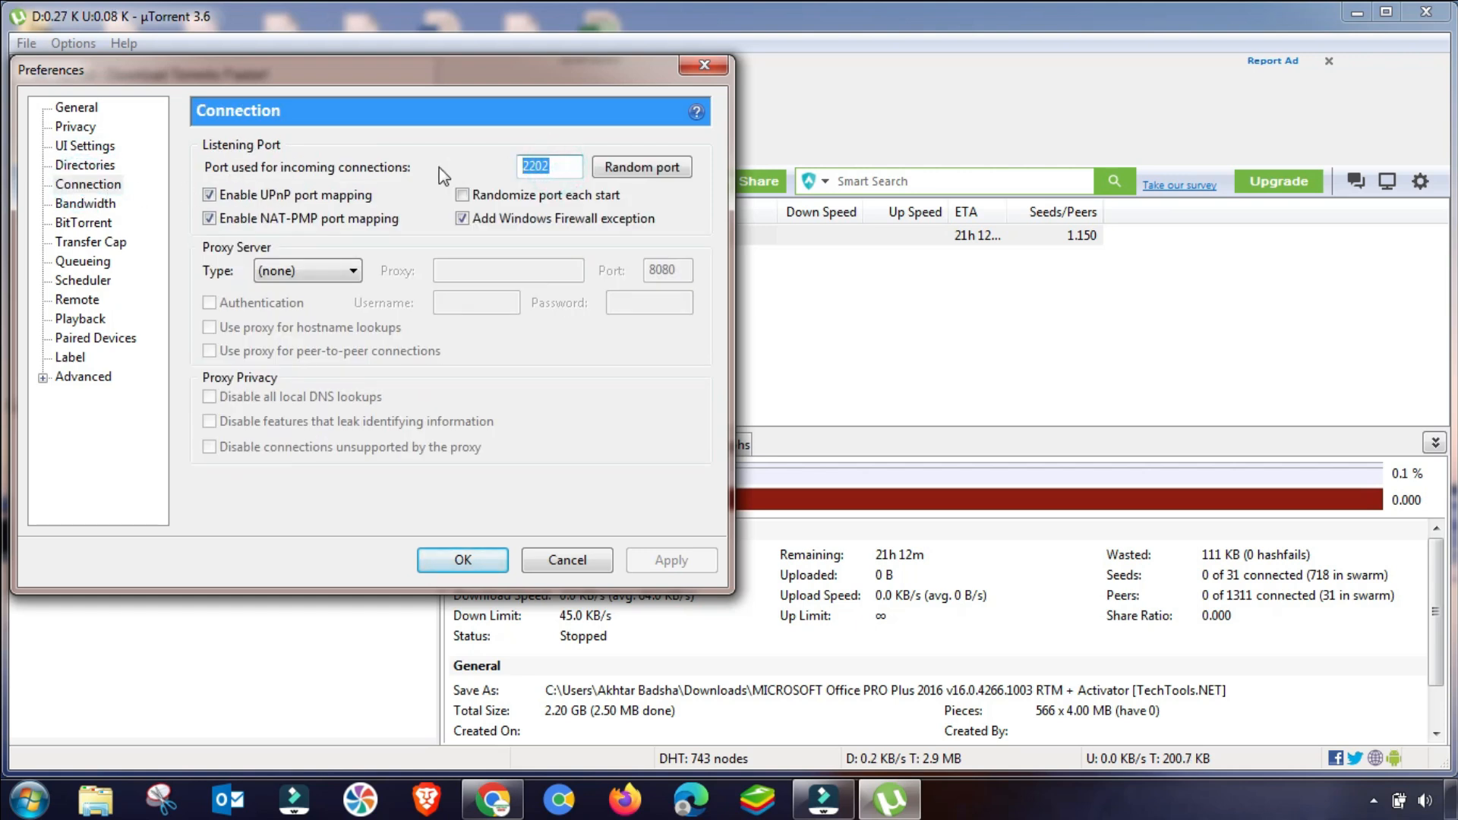
{"action": "type", "text": "47464"}
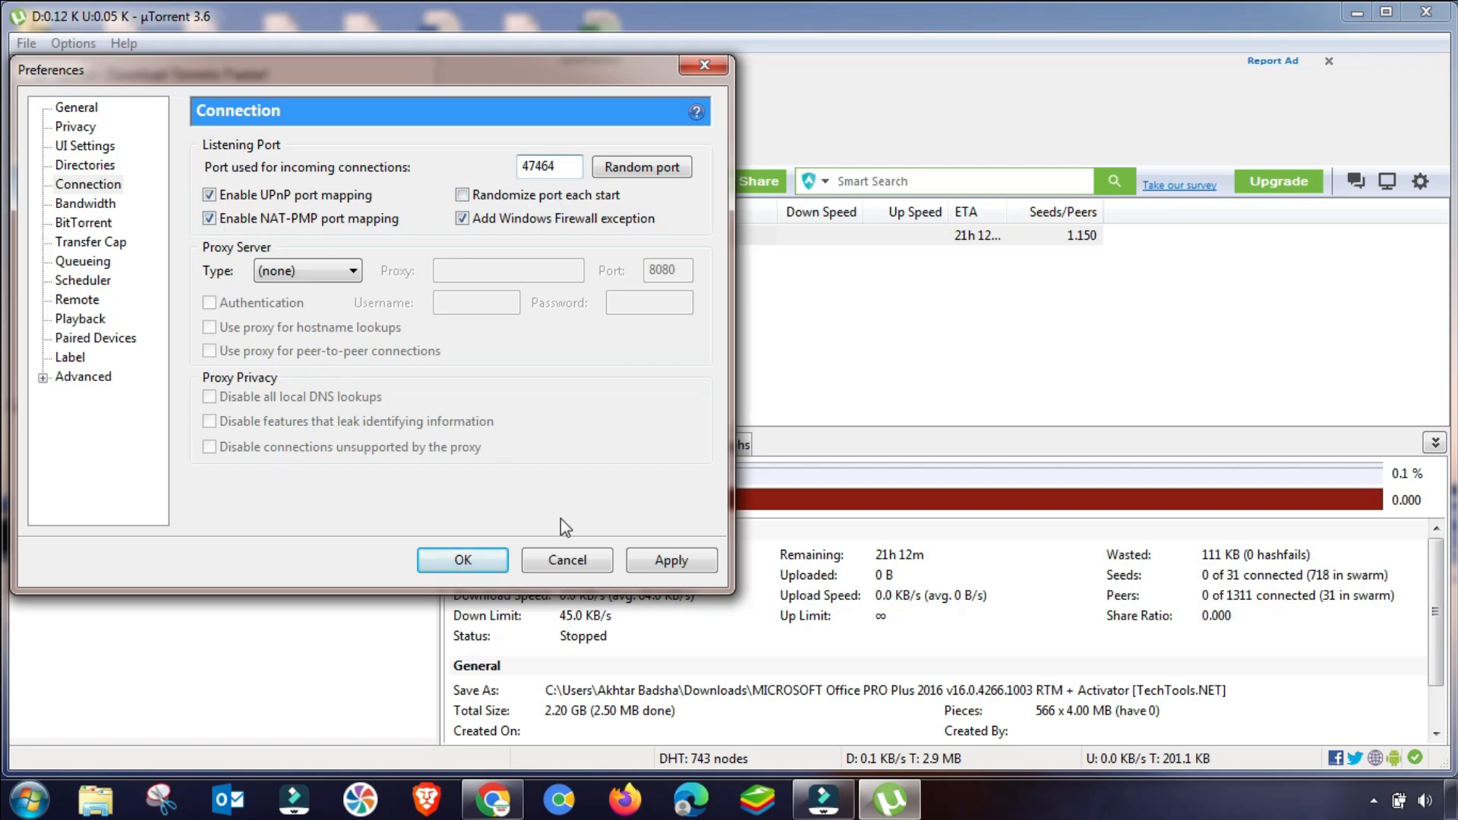
{"action": "left_click", "coordinate": [670, 565]}
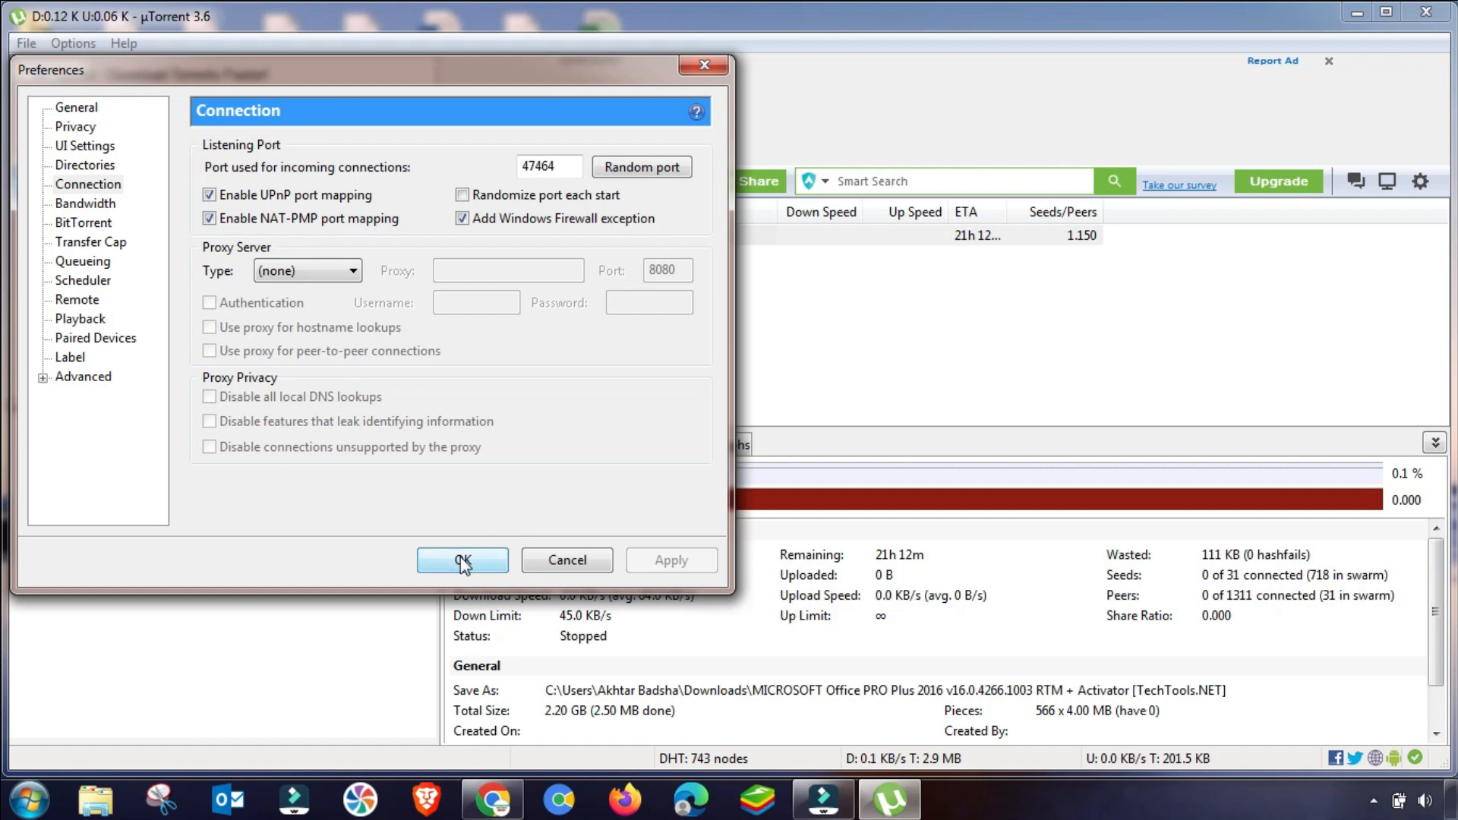
Step: Set the global maximum upload rate to 8 kB/s in the bandwidth preferences
{"action": "left_click", "coordinate": [86, 207]}
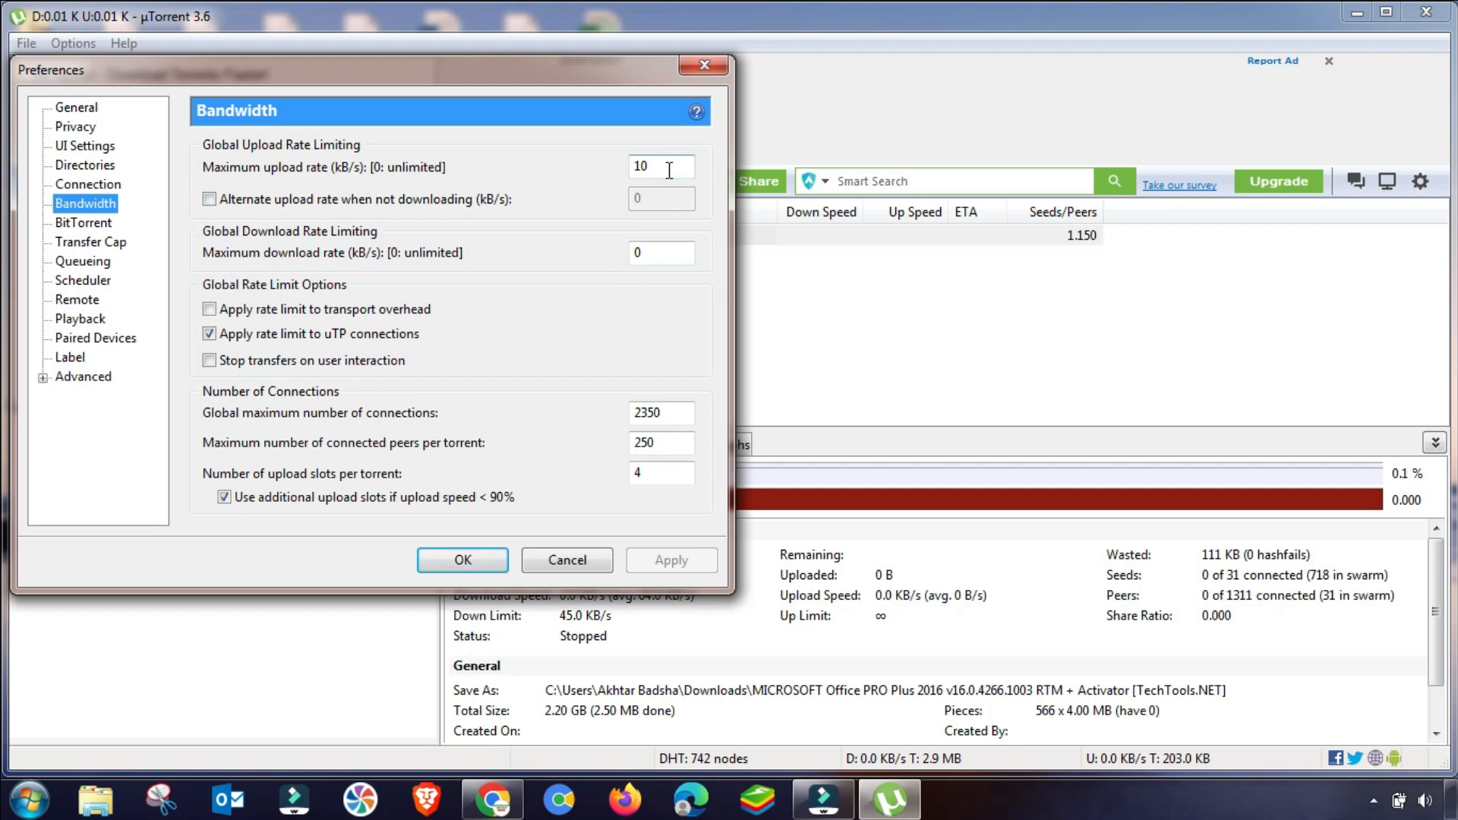
{"action": "left_click_drag", "start_coordinate": [669, 170], "coordinate": [618, 167]}
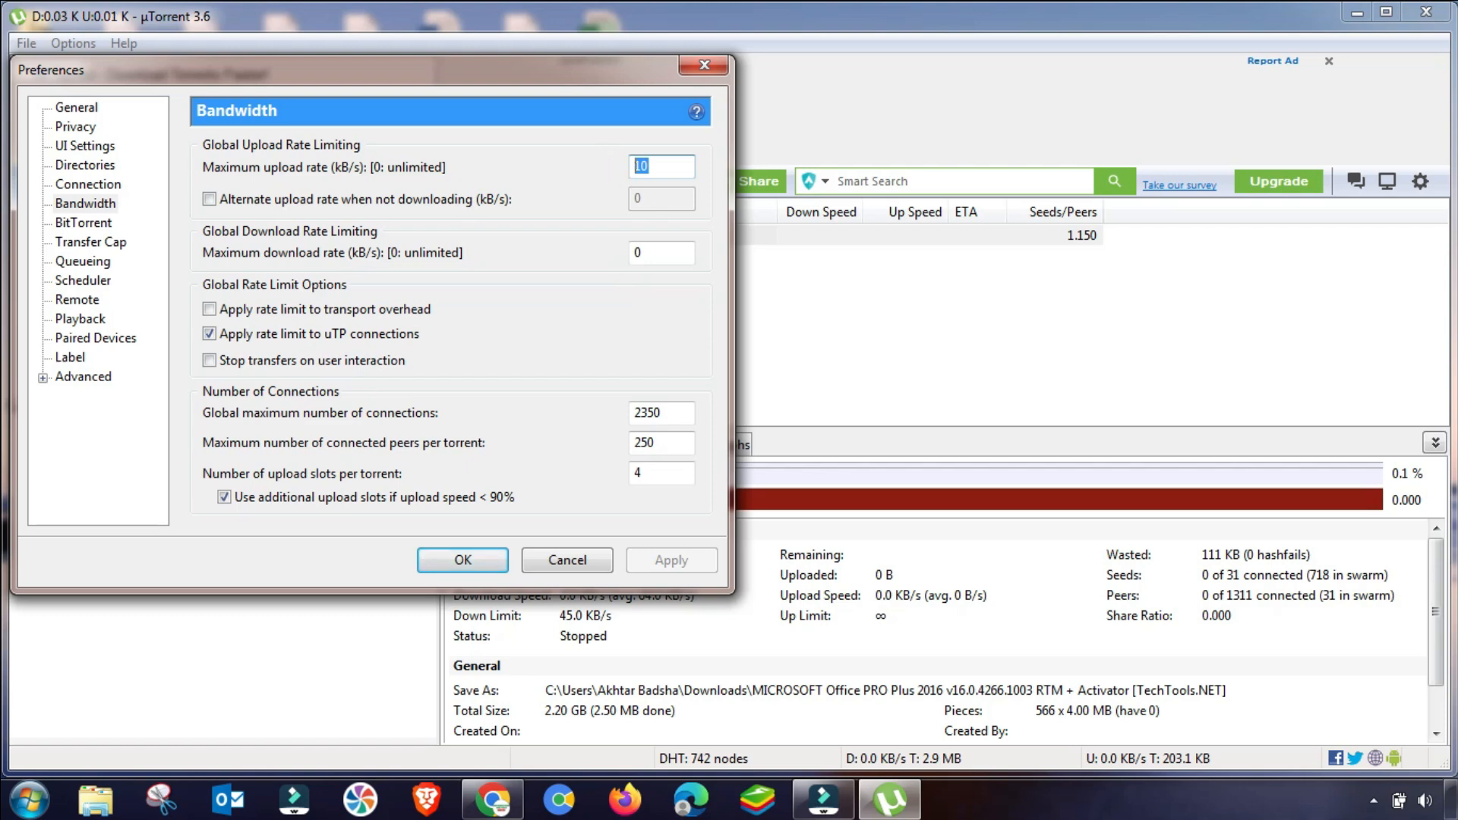
{"action": "type", "text": "8"}
{"action": "left_click_drag", "start_coordinate": [624, 252], "coordinate": [657, 252]}
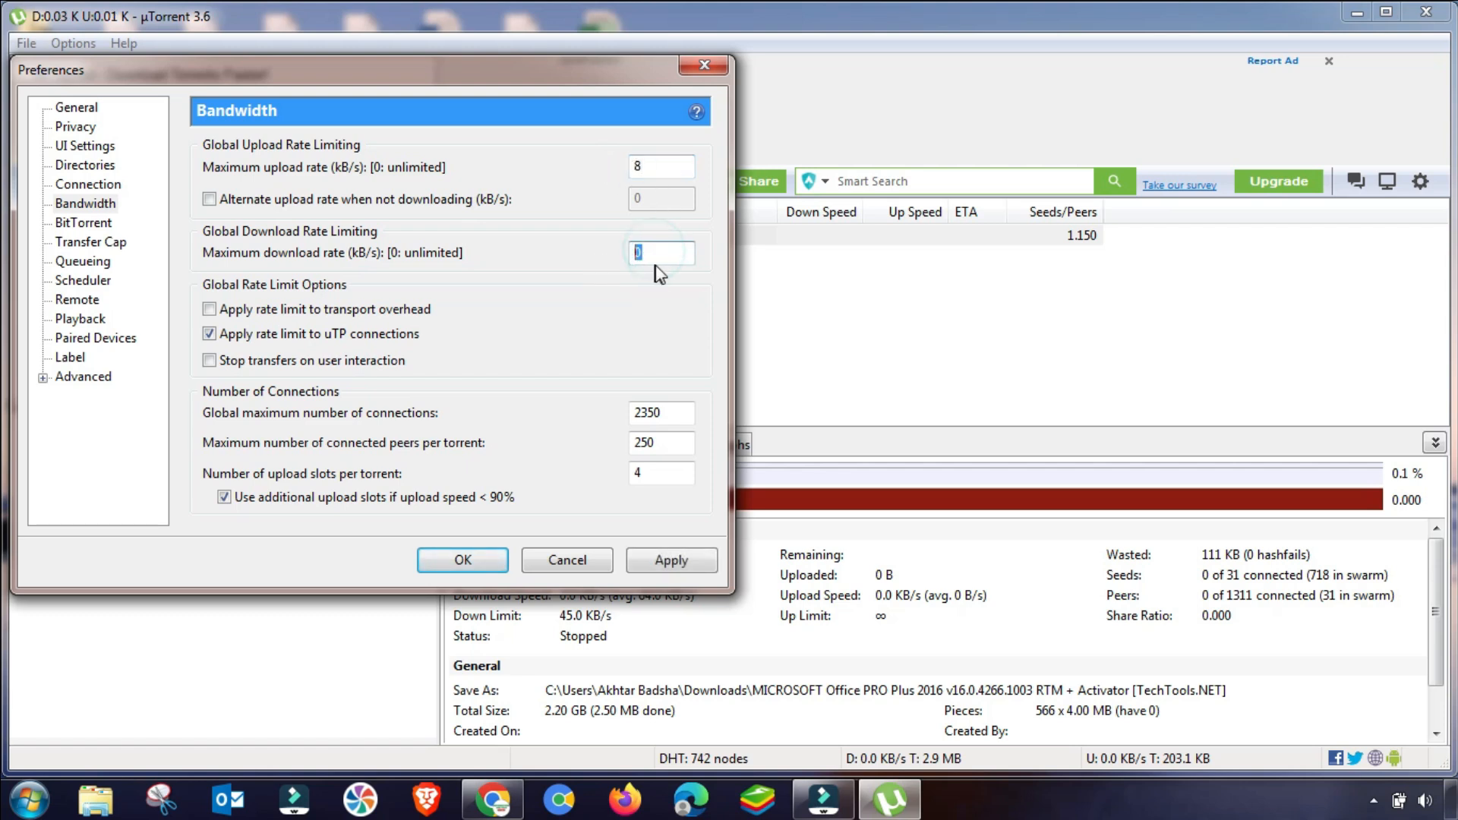
Step: Set the global maximum connections to 1000, connected peers per torrent to 500 and upload slots per torrent to 25, and apply
{"action": "double_click", "coordinate": [662, 412]}
{"action": "type", "text": "1000"}
{"action": "double_click", "coordinate": [680, 440]}
{"action": "type", "text": "5"}
{"action": "double_click", "coordinate": [647, 473]}
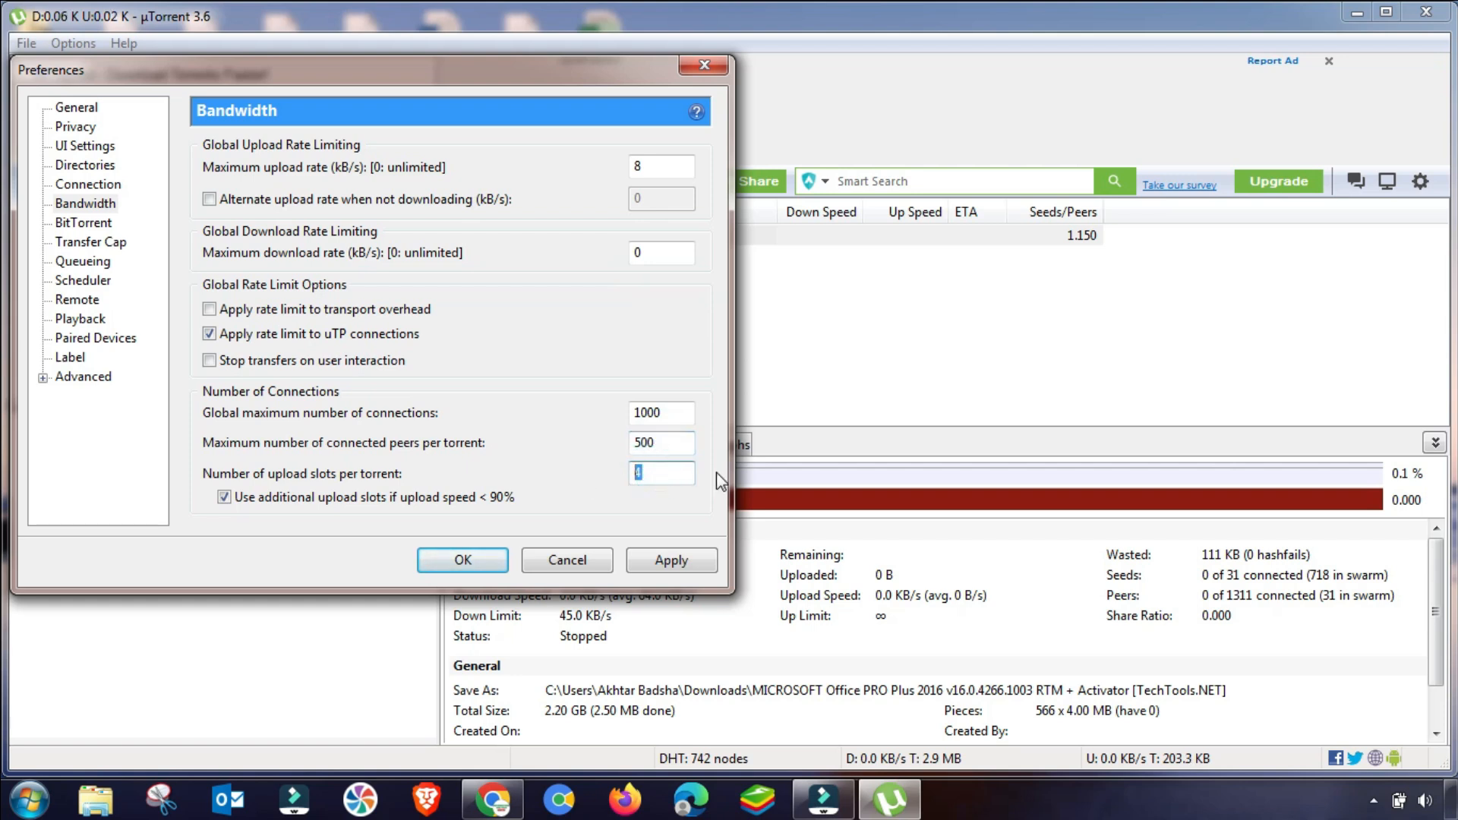
{"action": "type", "text": "25"}
{"action": "left_click", "coordinate": [653, 171]}
{"action": "double_click", "coordinate": [656, 252]}
{"action": "double_click", "coordinate": [655, 413]}
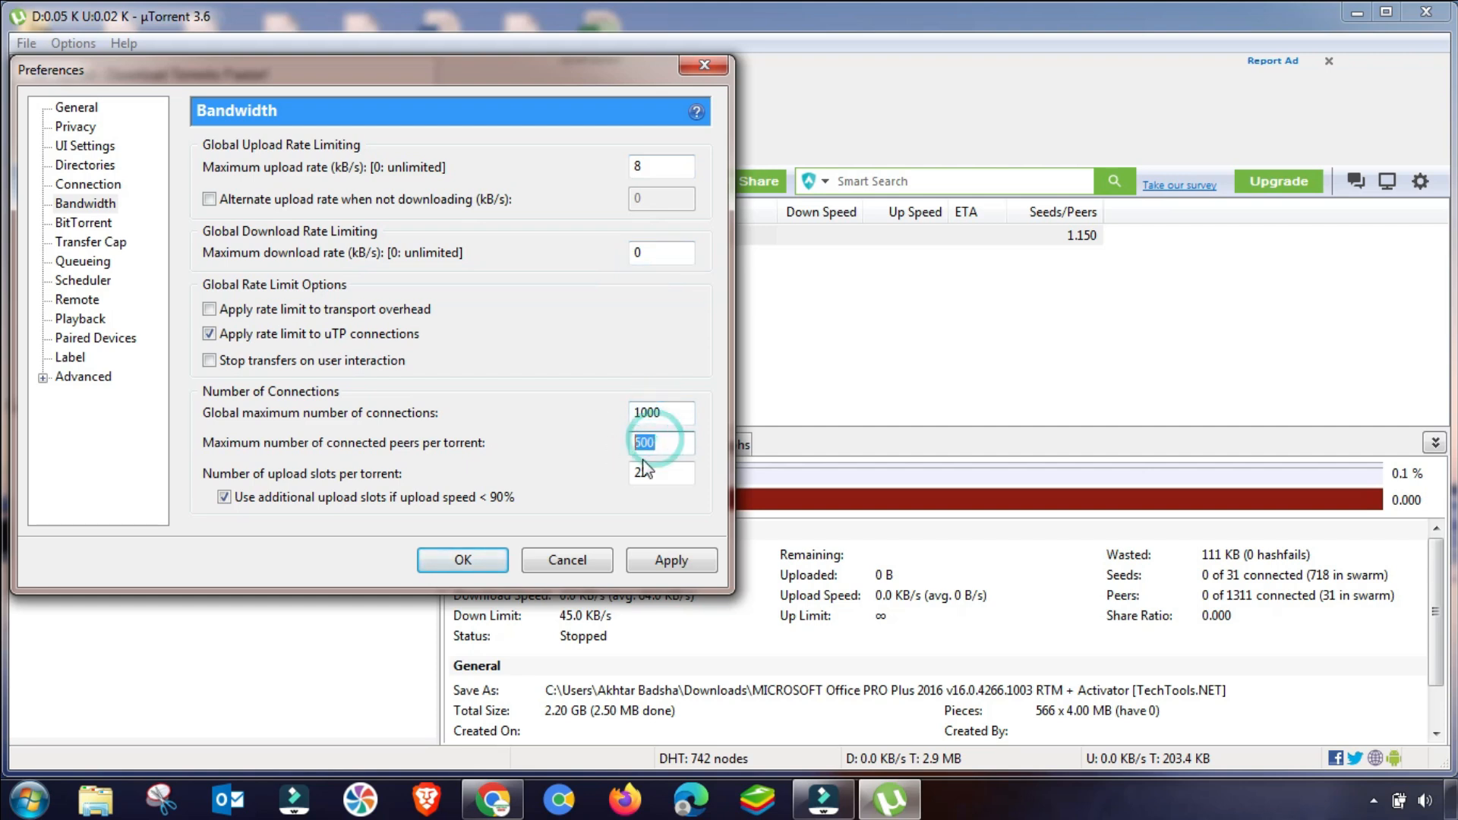
{"action": "left_click", "coordinate": [680, 471]}
{"action": "left_click", "coordinate": [671, 563]}
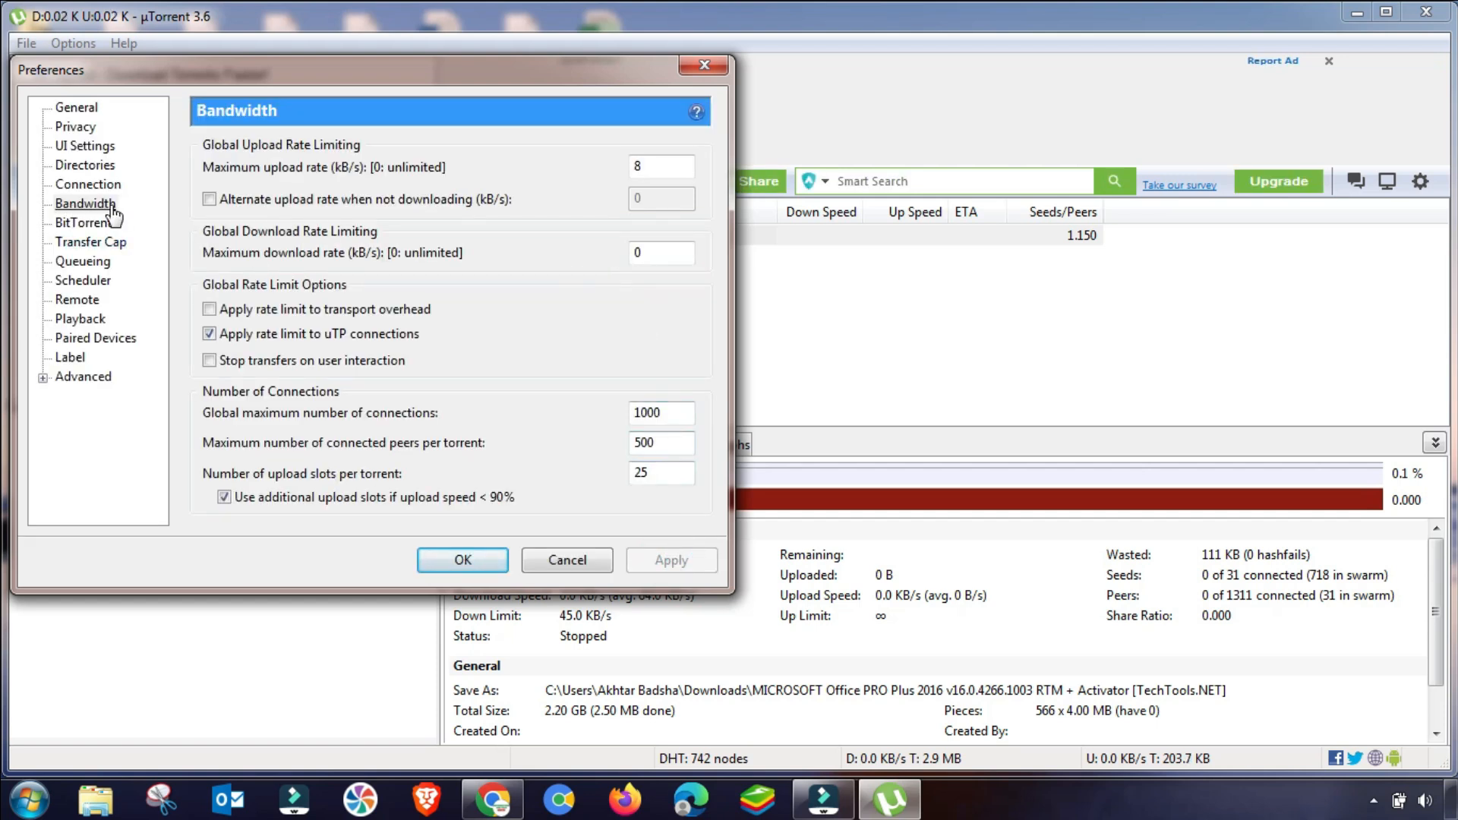
Step: Set outgoing protocol encryption to Enabled in the BitTorrent preferences and apply the change
{"action": "left_click", "coordinate": [69, 224]}
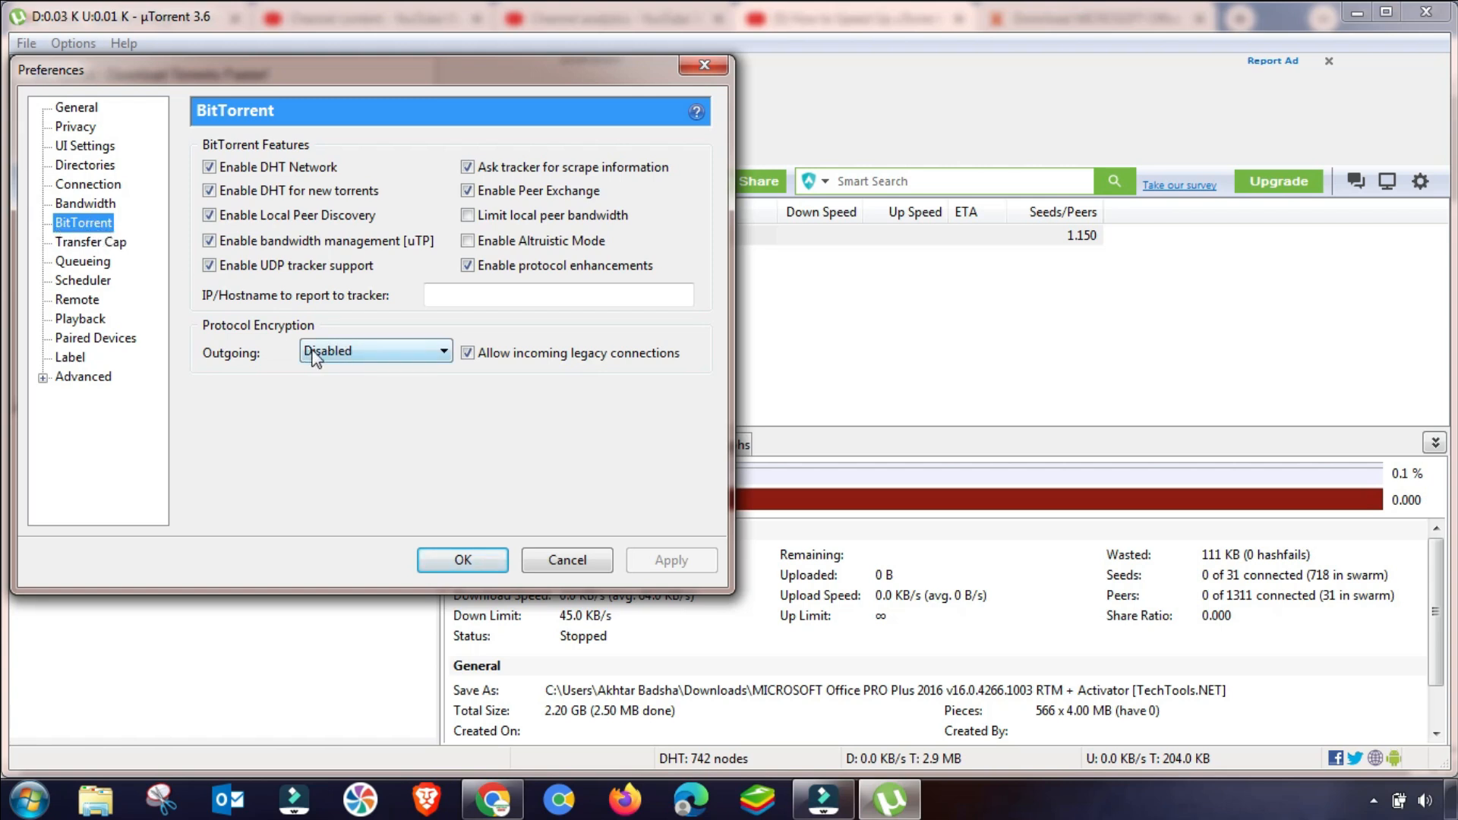
{"action": "left_click", "coordinate": [363, 349]}
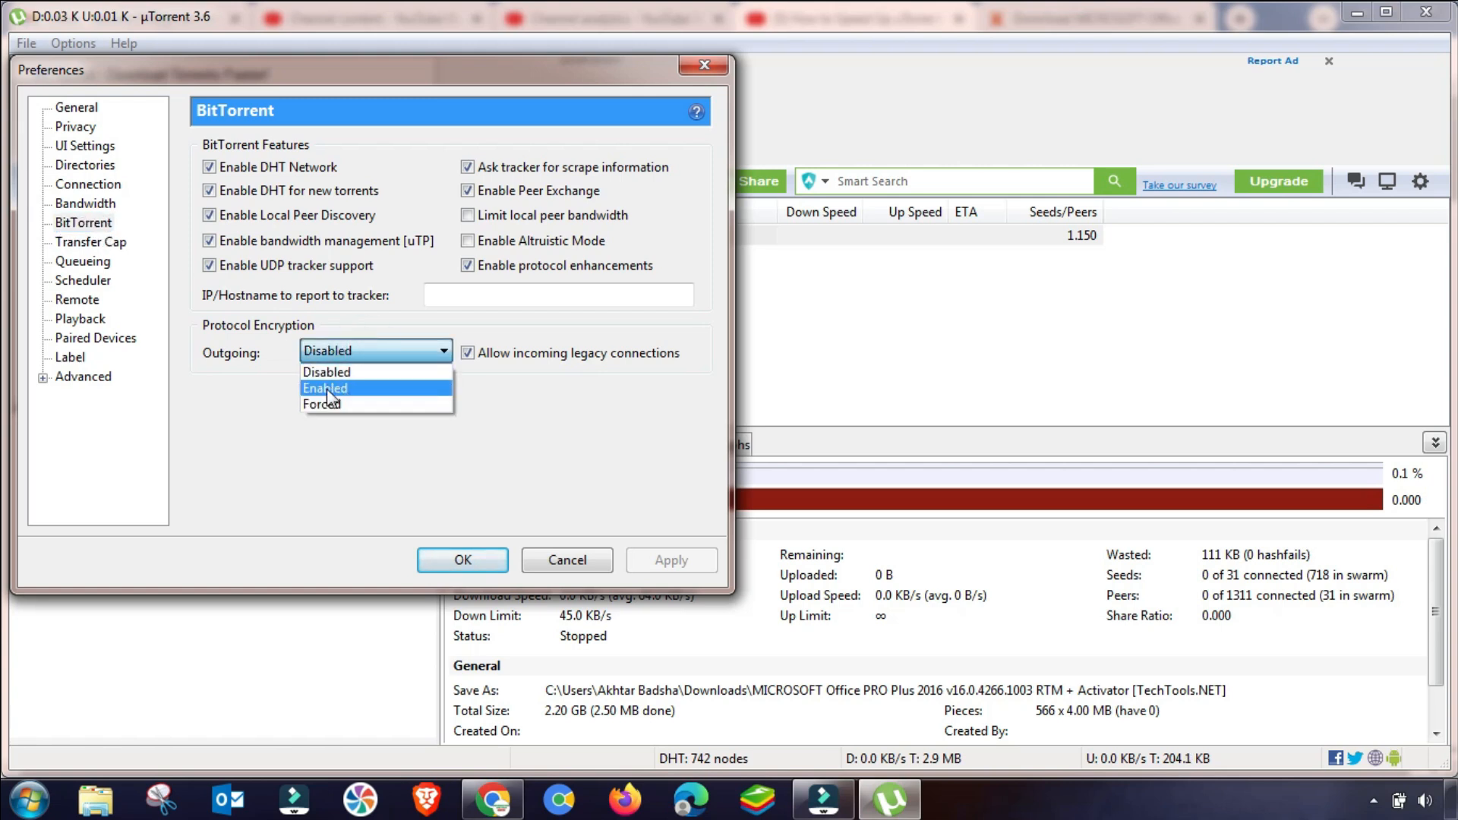
{"action": "left_click", "coordinate": [327, 389]}
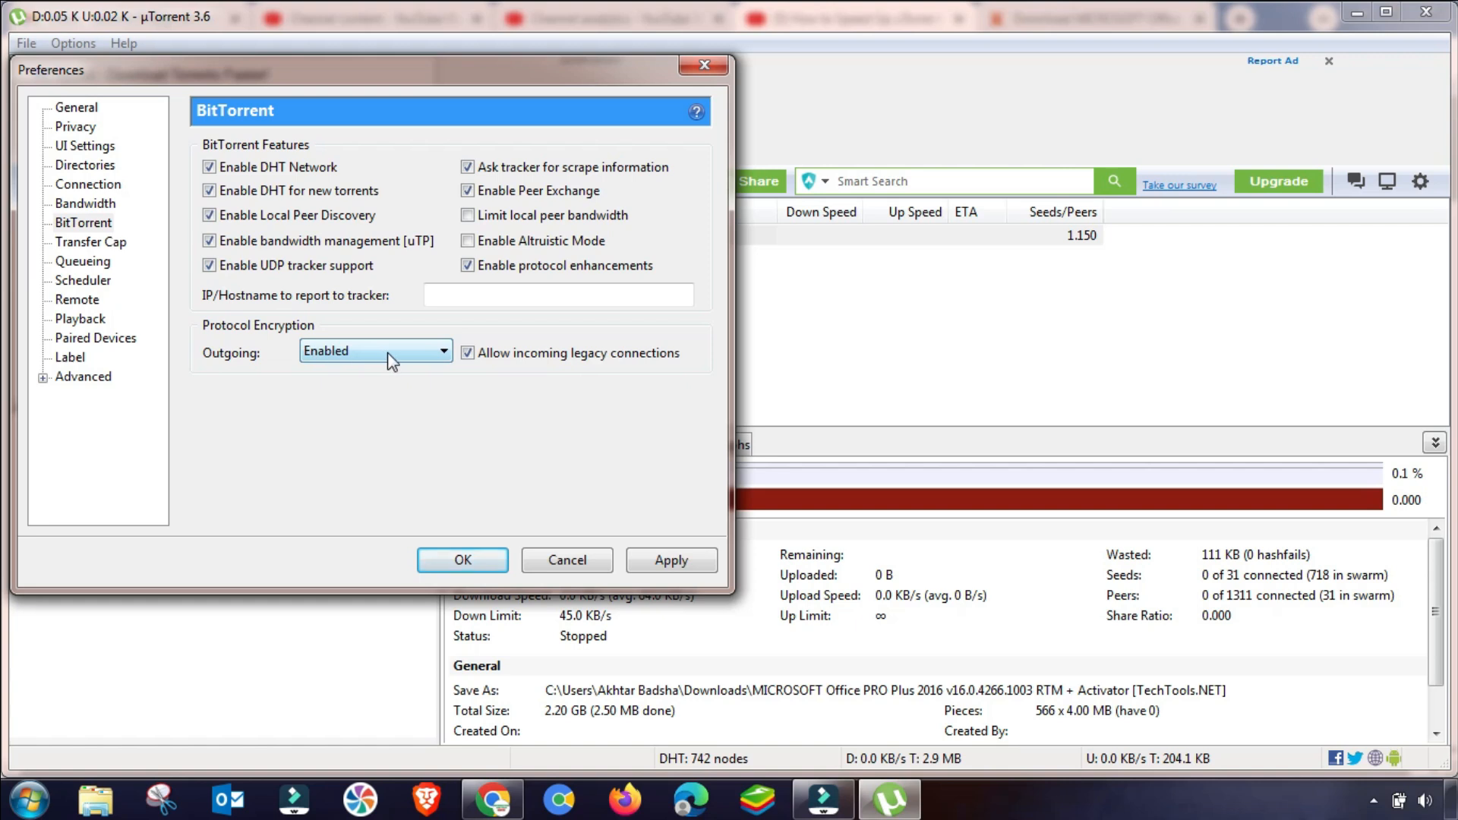
{"action": "left_click", "coordinate": [660, 568]}
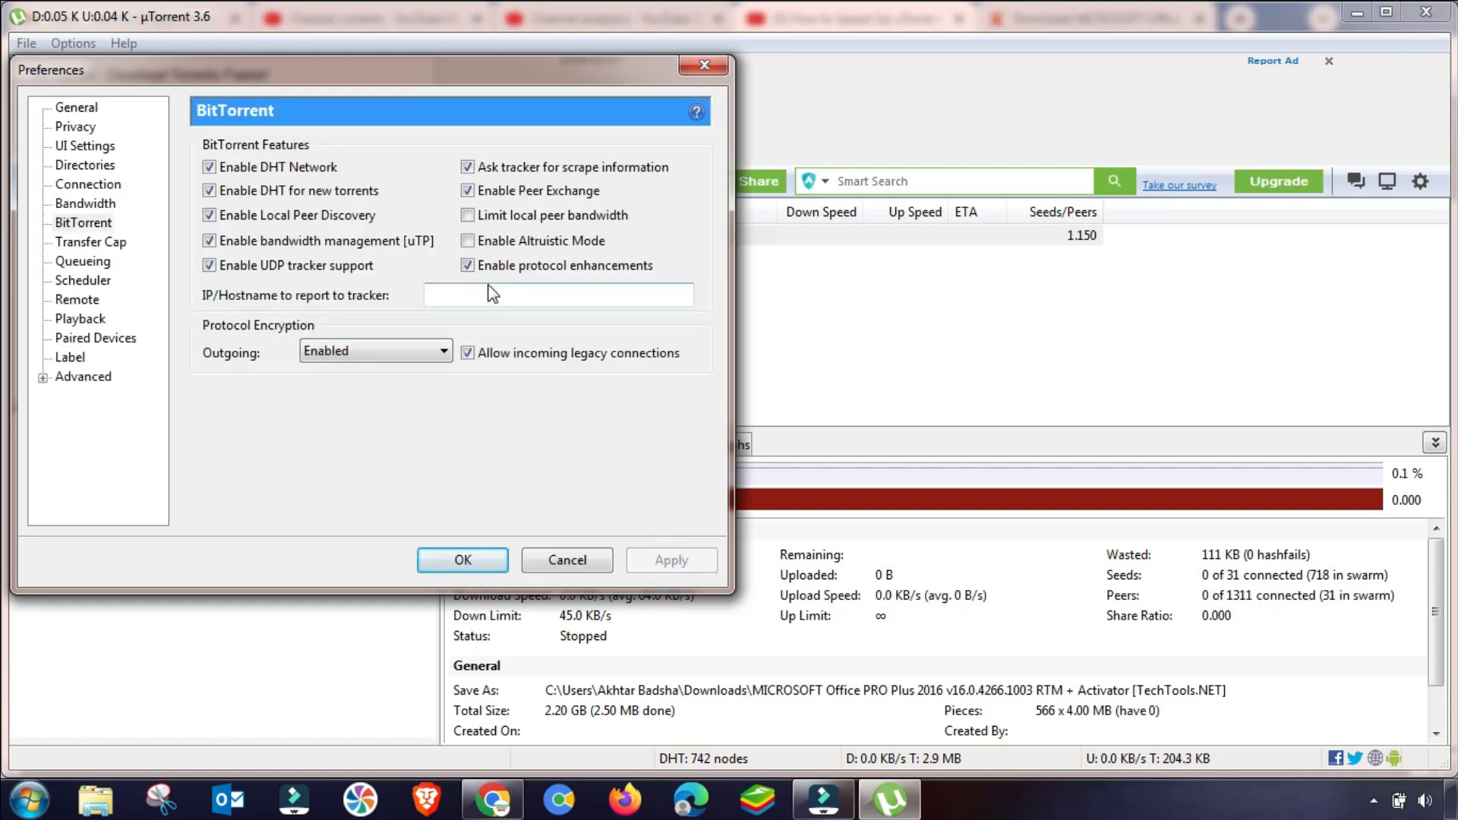
{"action": "left_click", "coordinate": [91, 244]}
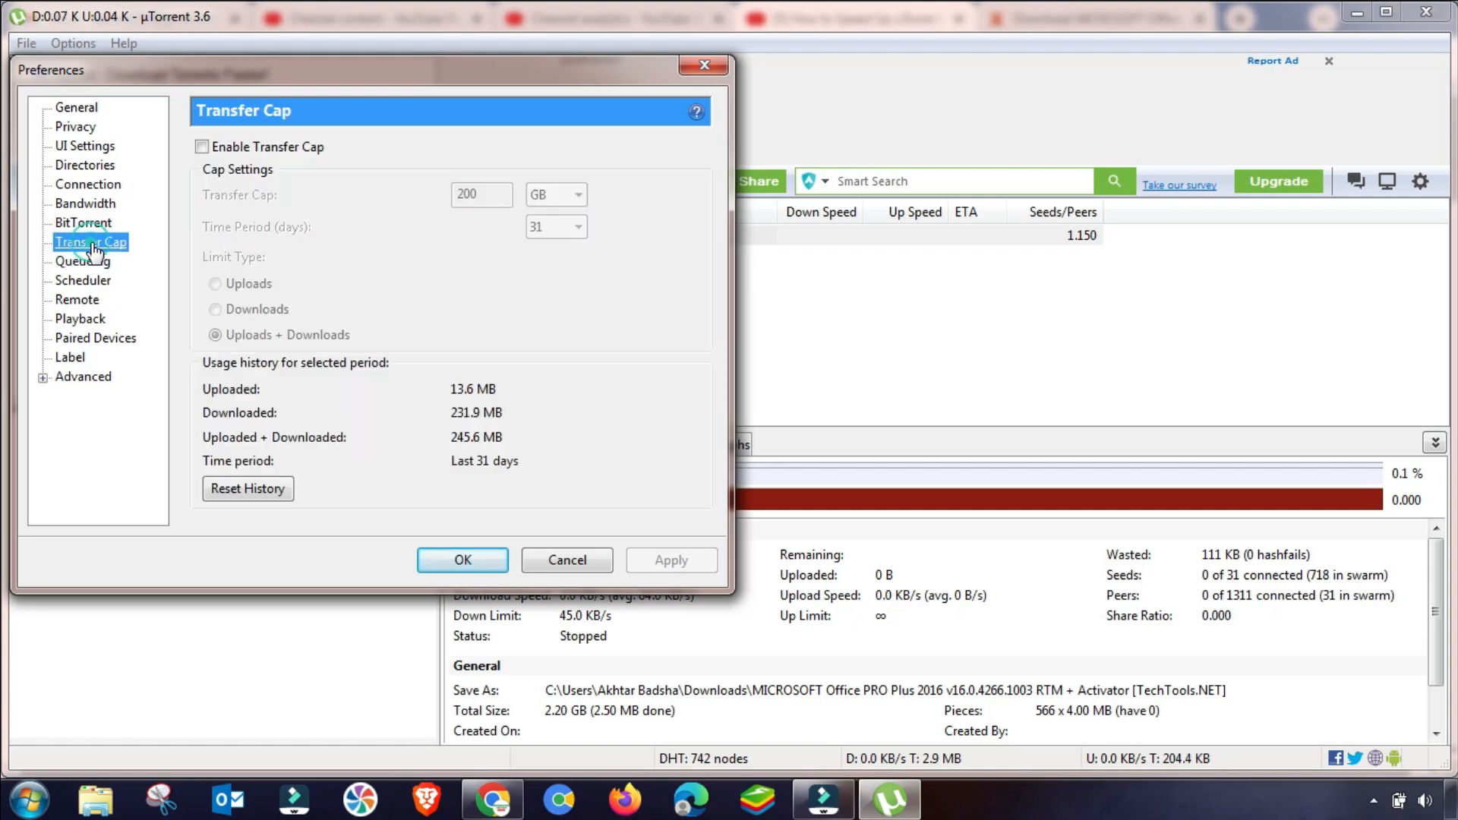
{"action": "left_click", "coordinate": [234, 150]}
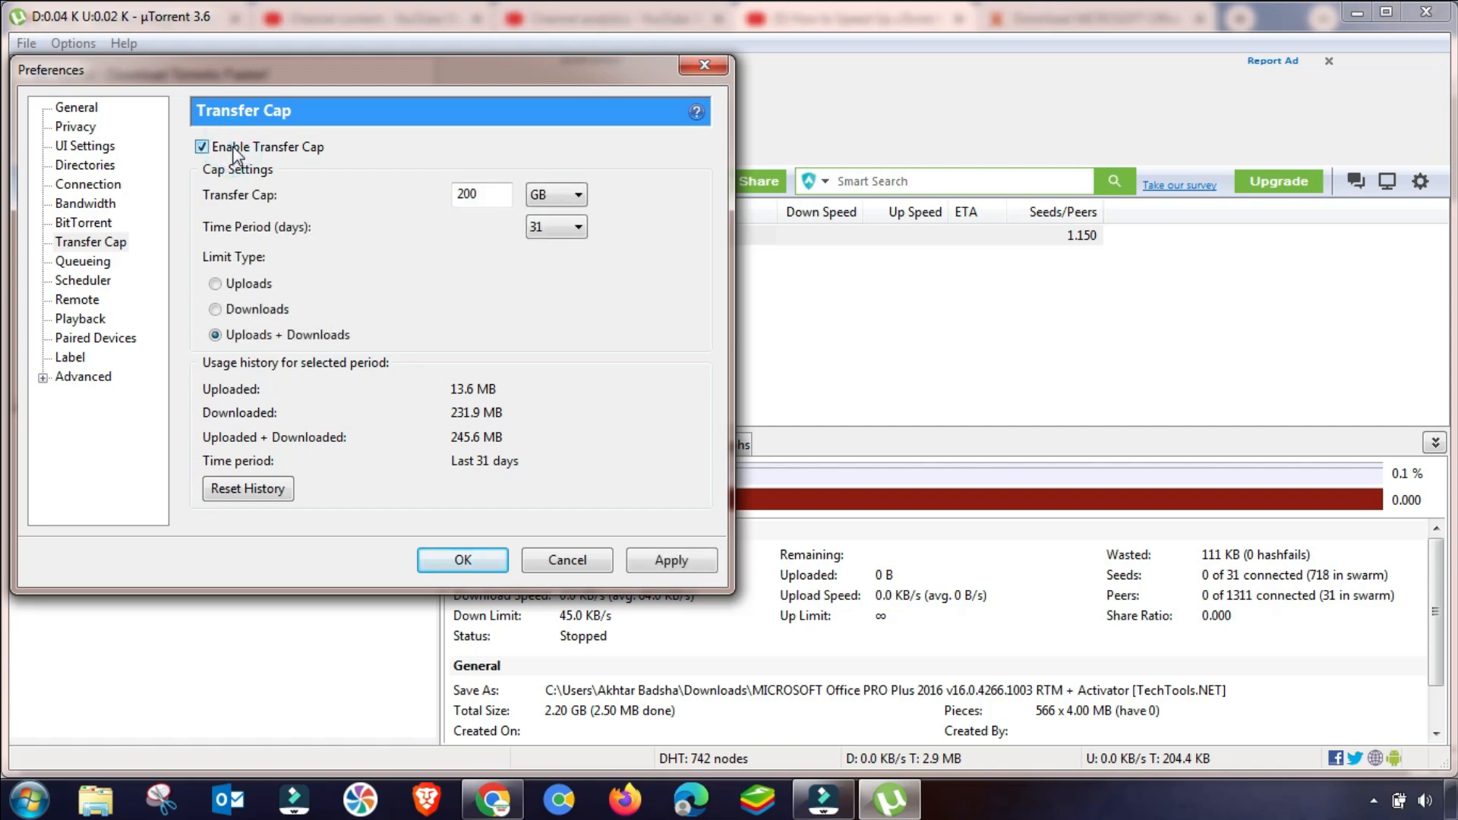
{"action": "left_click", "coordinate": [232, 149]}
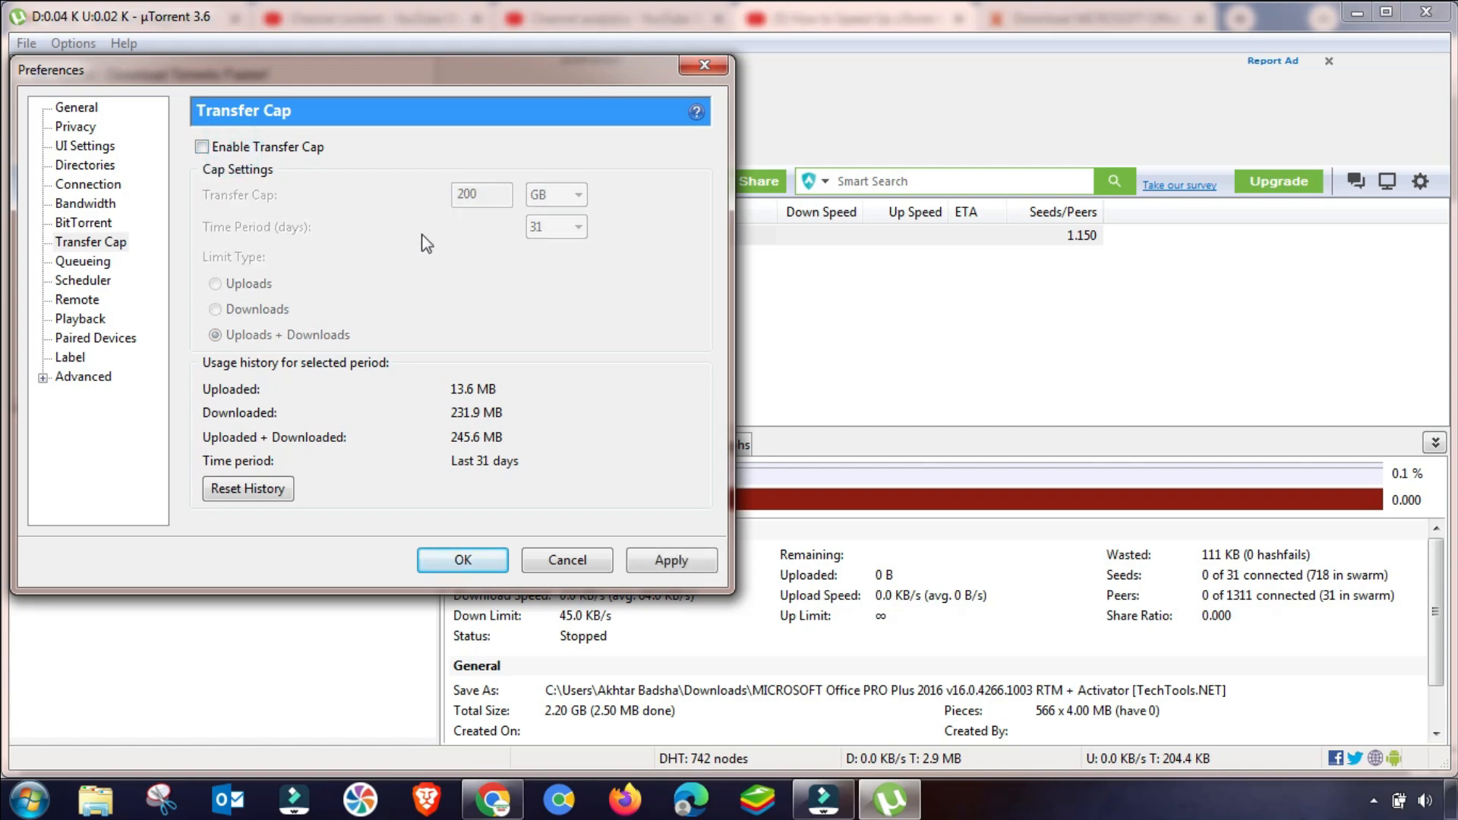
{"action": "left_click", "coordinate": [667, 561]}
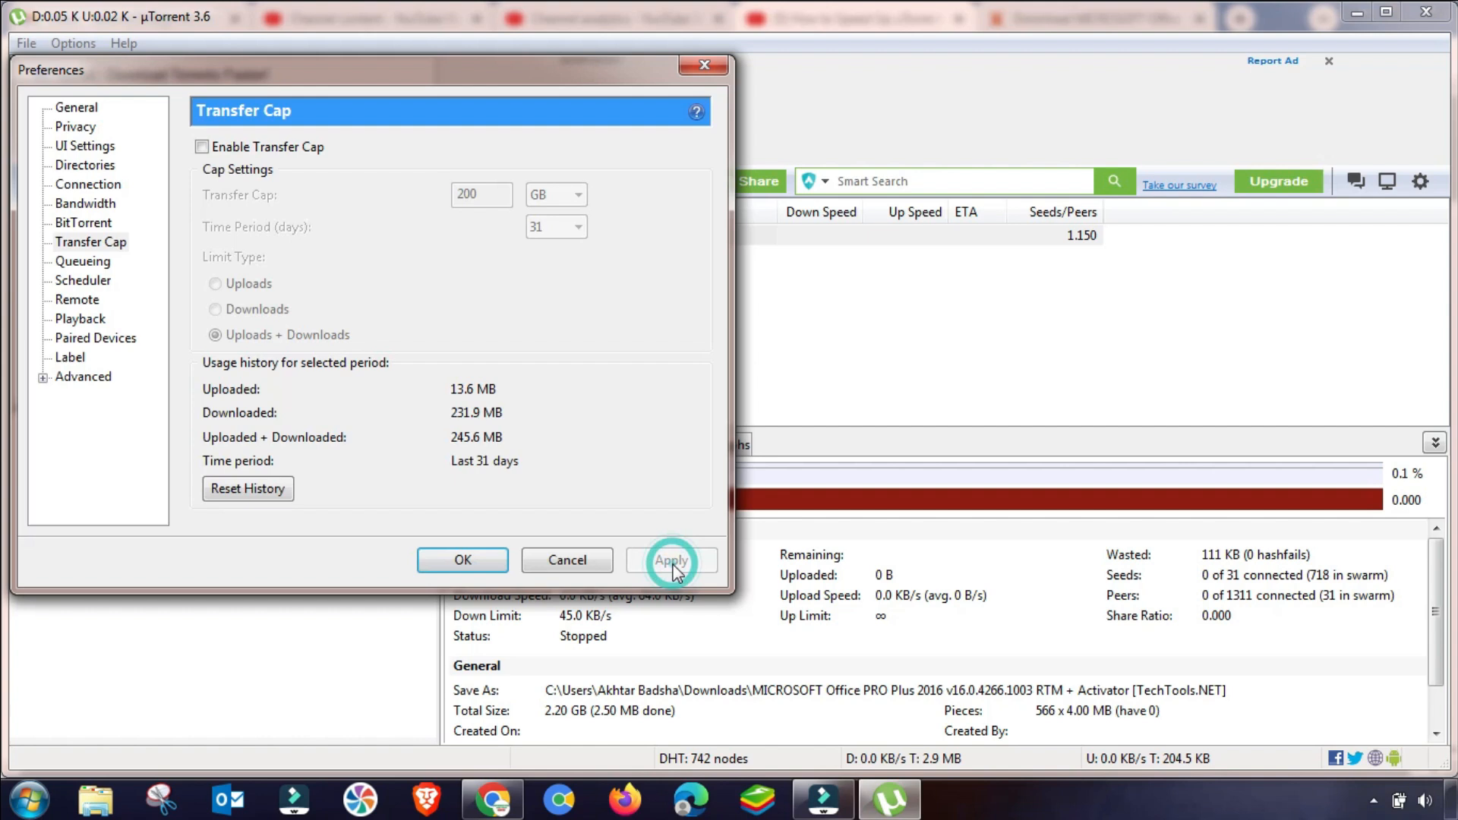
Step: Set the queueing limits to a maximum of 50 active torrents and 25 active downloads
{"action": "left_click", "coordinate": [83, 262]}
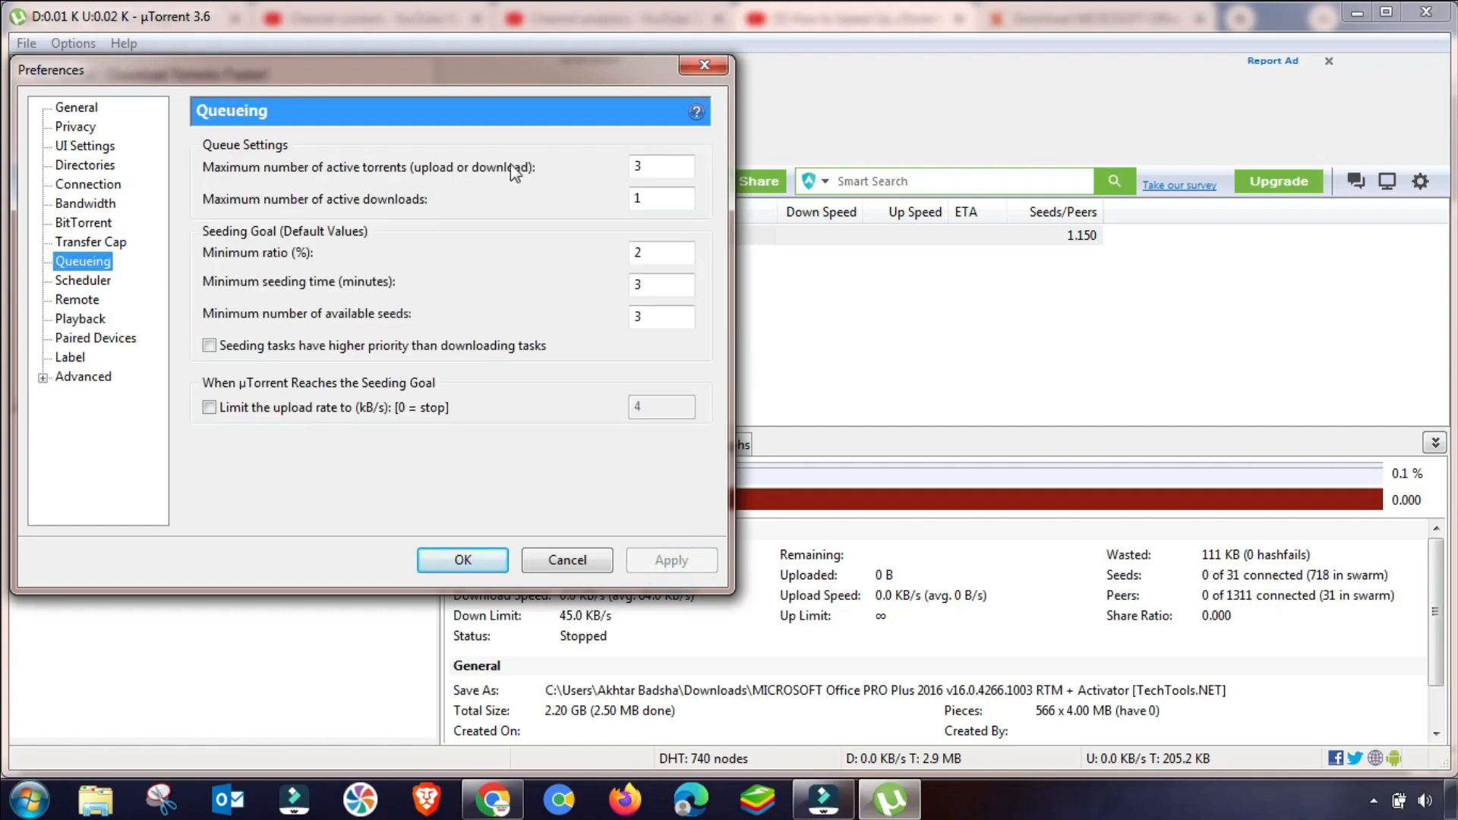
{"action": "double_click", "coordinate": [641, 165]}
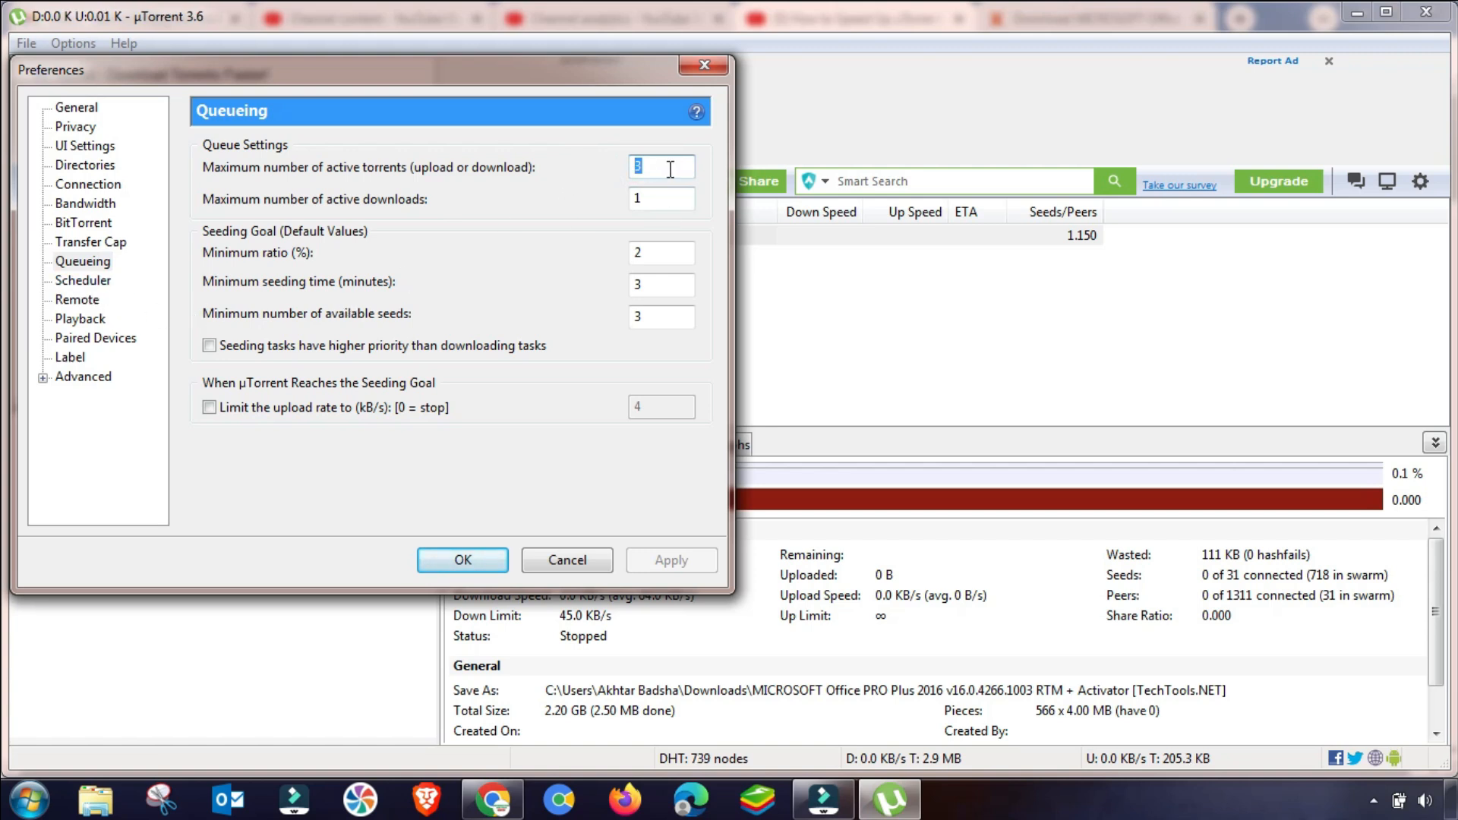
{"action": "type", "text": "50"}
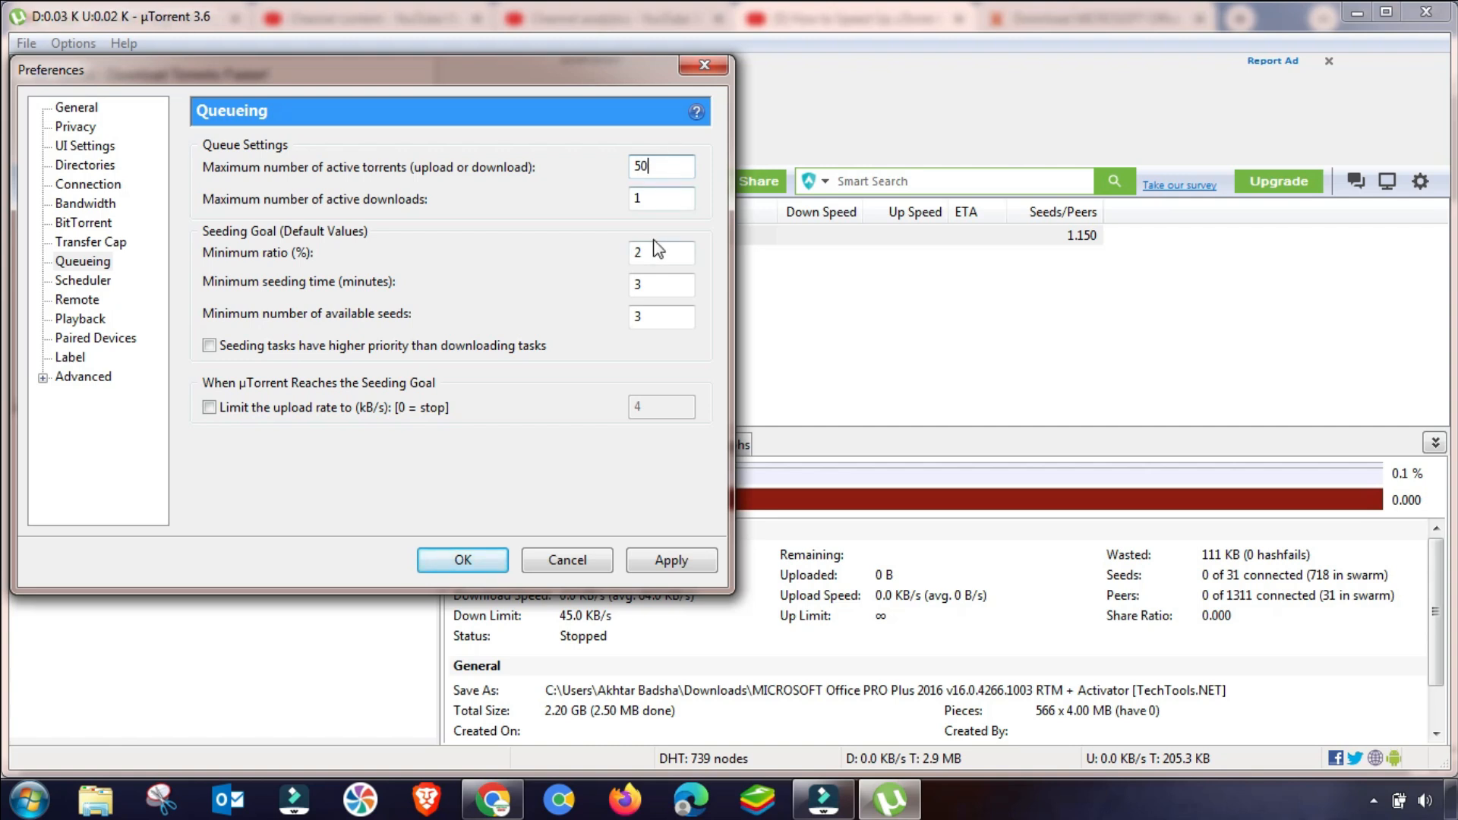
{"action": "double_click", "coordinate": [640, 199]}
{"action": "type", "text": "25"}
Step: Set the seeding goal to a minimum ratio of 200%, seeding time of 0 minutes and 0 available seeds, and apply
{"action": "double_click", "coordinate": [657, 253]}
{"action": "type", "text": "200"}
{"action": "double_click", "coordinate": [657, 284]}
{"action": "type", "text": "0"}
{"action": "double_click", "coordinate": [657, 316]}
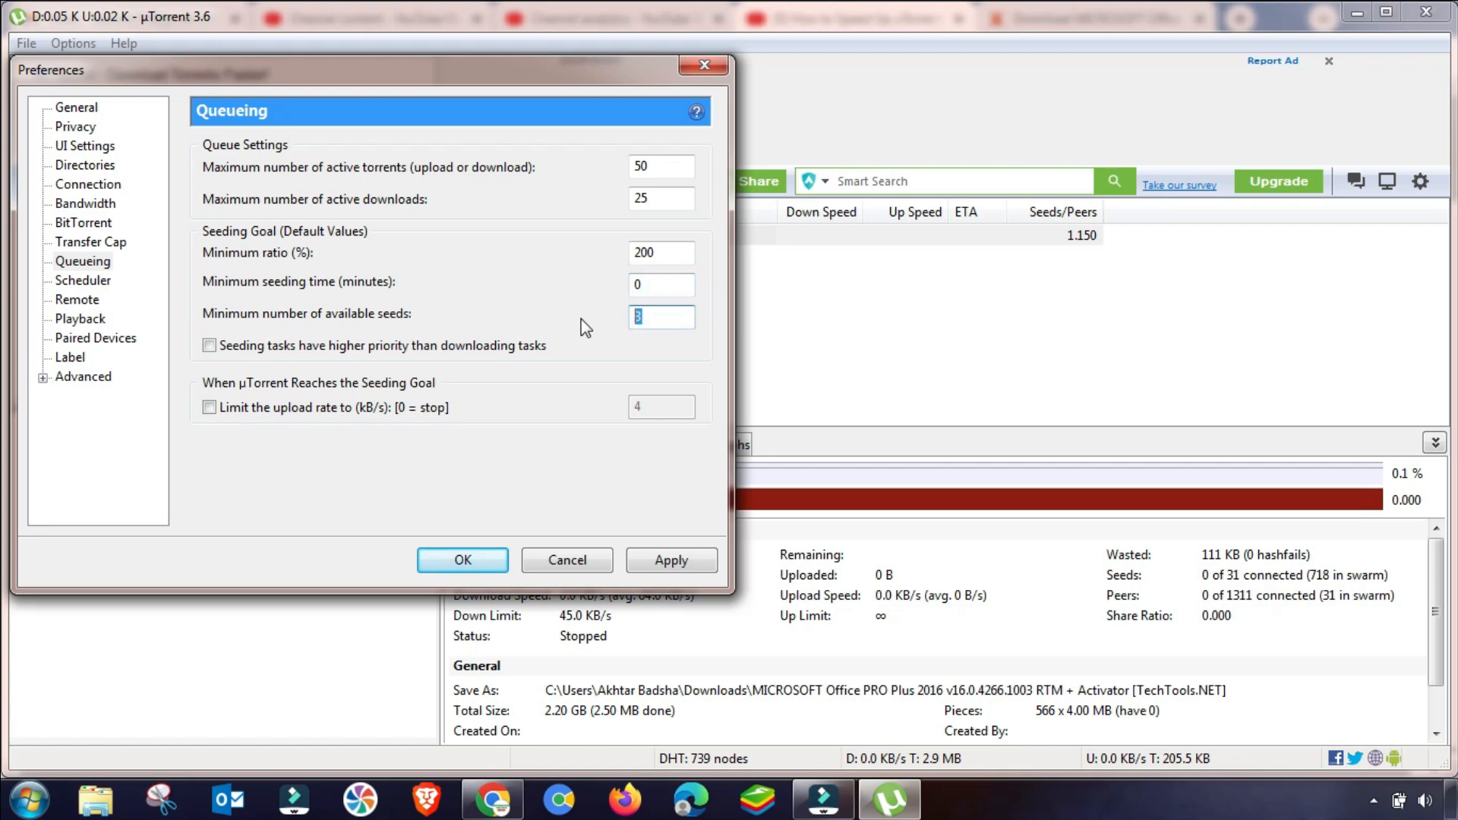
{"action": "type", "text": "0"}
{"action": "double_click", "coordinate": [649, 168]}
{"action": "double_click", "coordinate": [645, 198]}
{"action": "double_click", "coordinate": [660, 250]}
{"action": "double_click", "coordinate": [642, 286]}
{"action": "double_click", "coordinate": [649, 317]}
{"action": "left_click", "coordinate": [673, 564]}
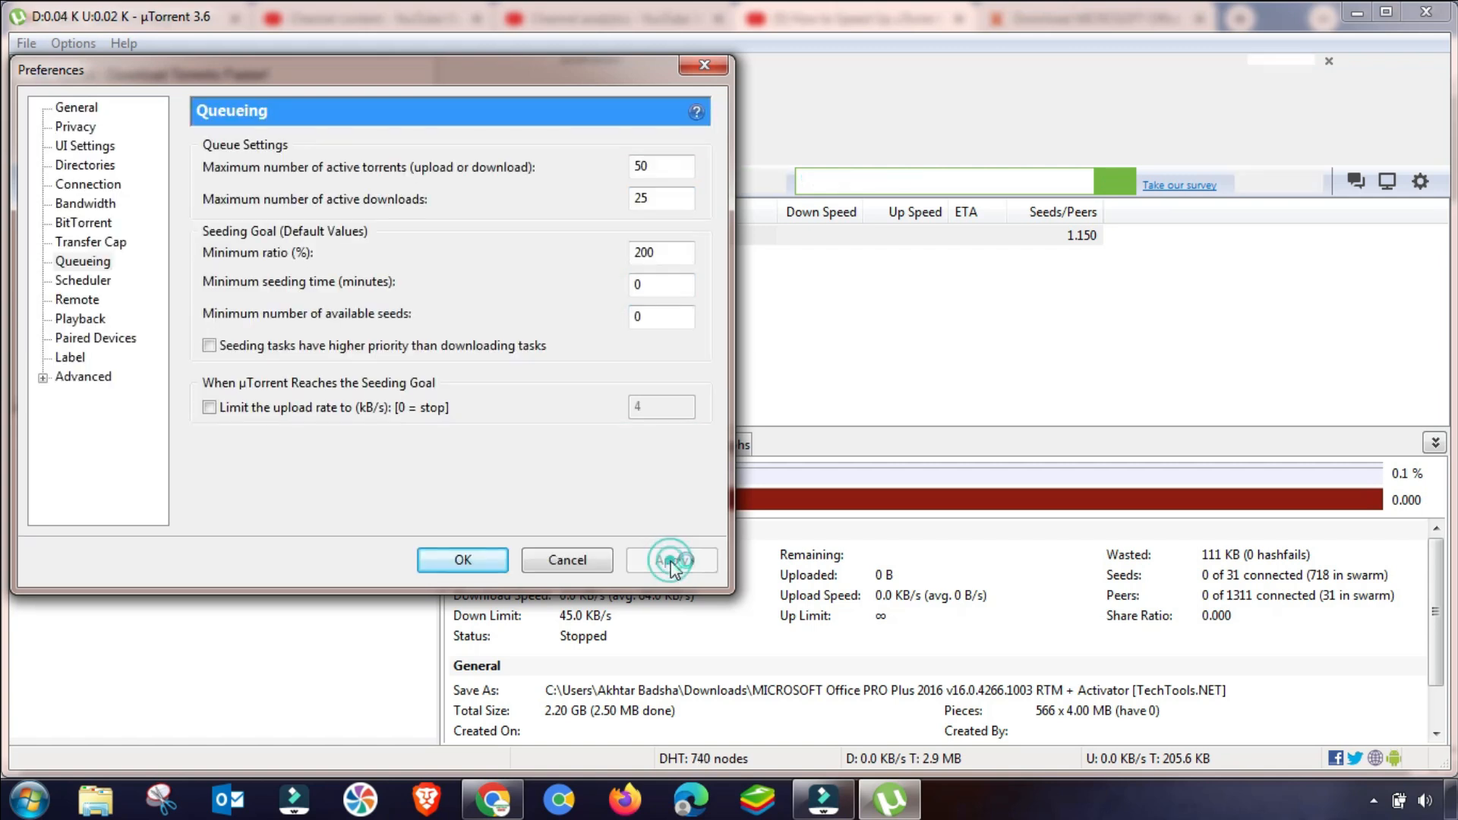
{"action": "left_click", "coordinate": [76, 285]}
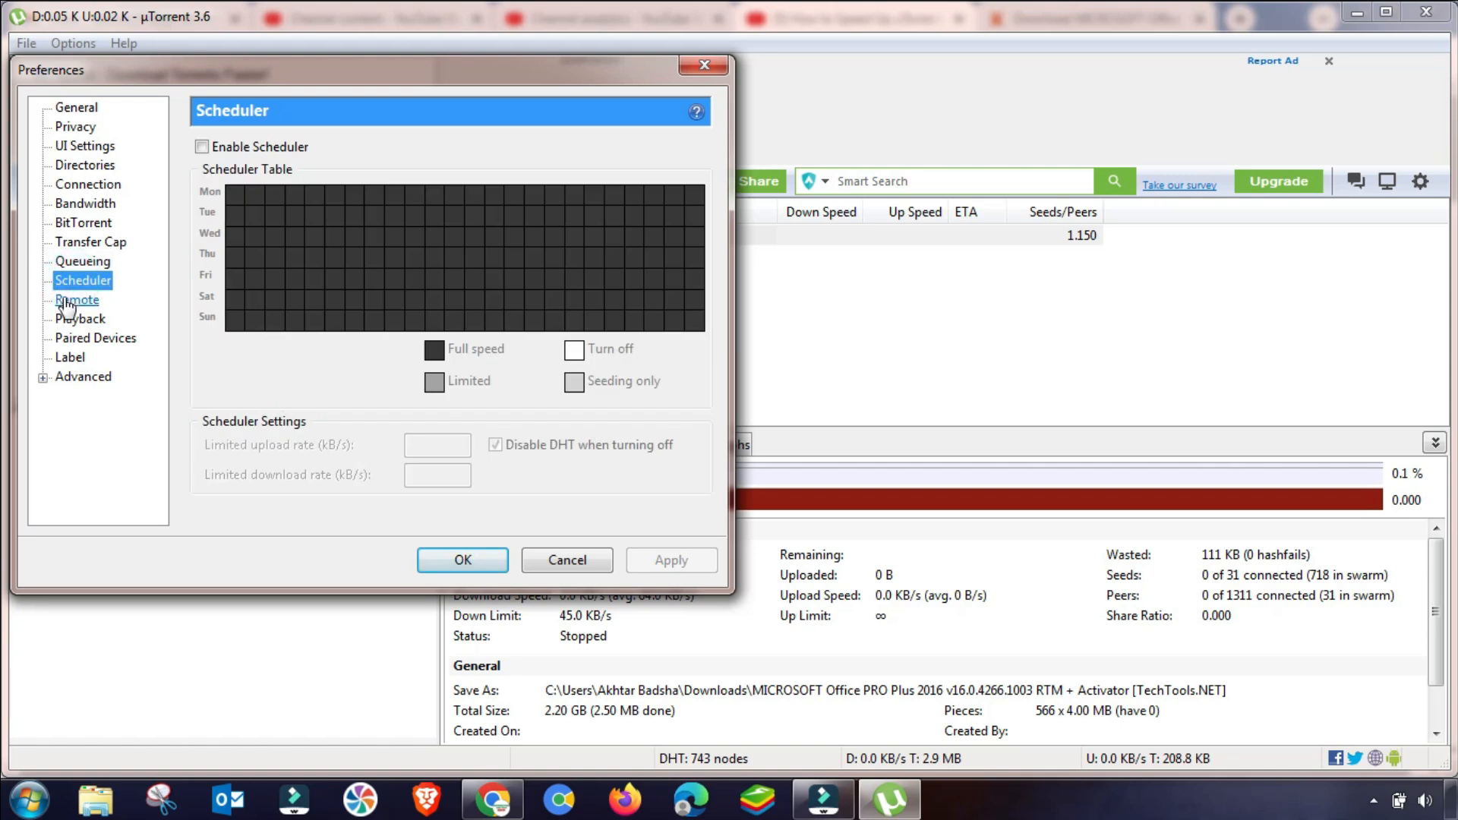
{"action": "left_click", "coordinate": [73, 302]}
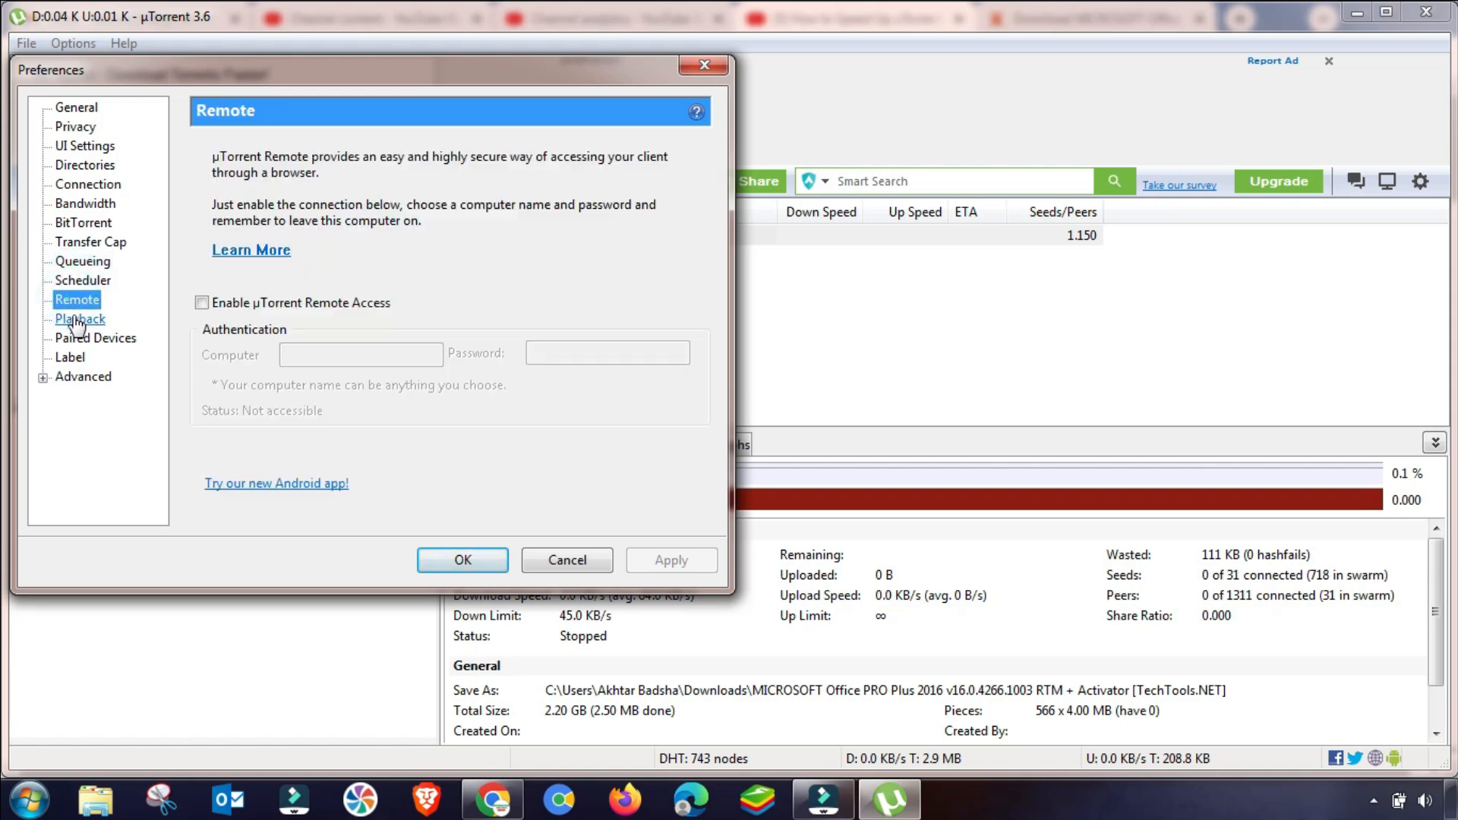
{"action": "left_click", "coordinate": [76, 320]}
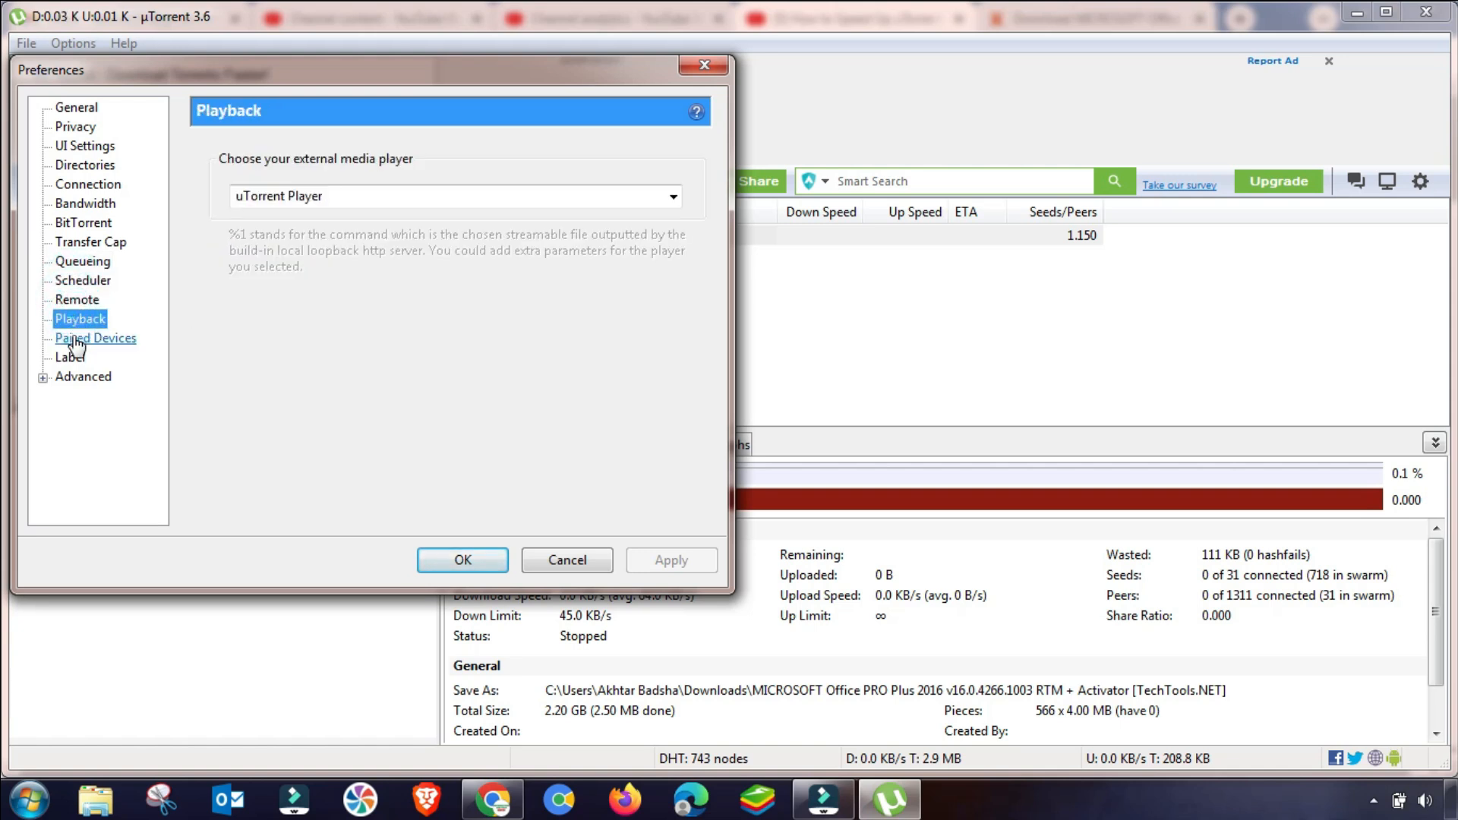
{"action": "left_click", "coordinate": [76, 340]}
{"action": "left_click", "coordinate": [69, 357]}
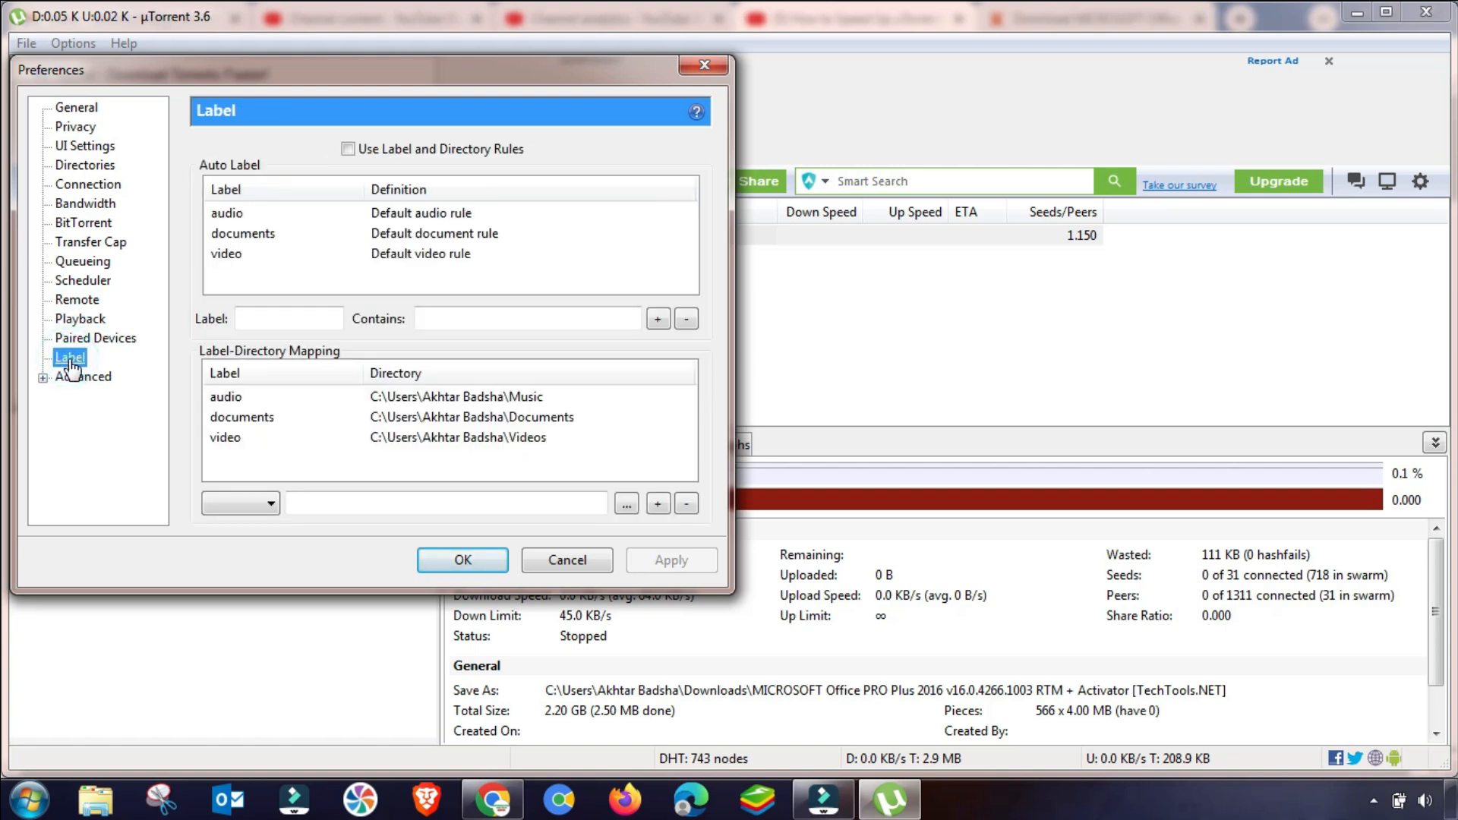
Step: Filter the advanced options for "dh" and set dht.rate to 4
{"action": "left_click", "coordinate": [72, 380]}
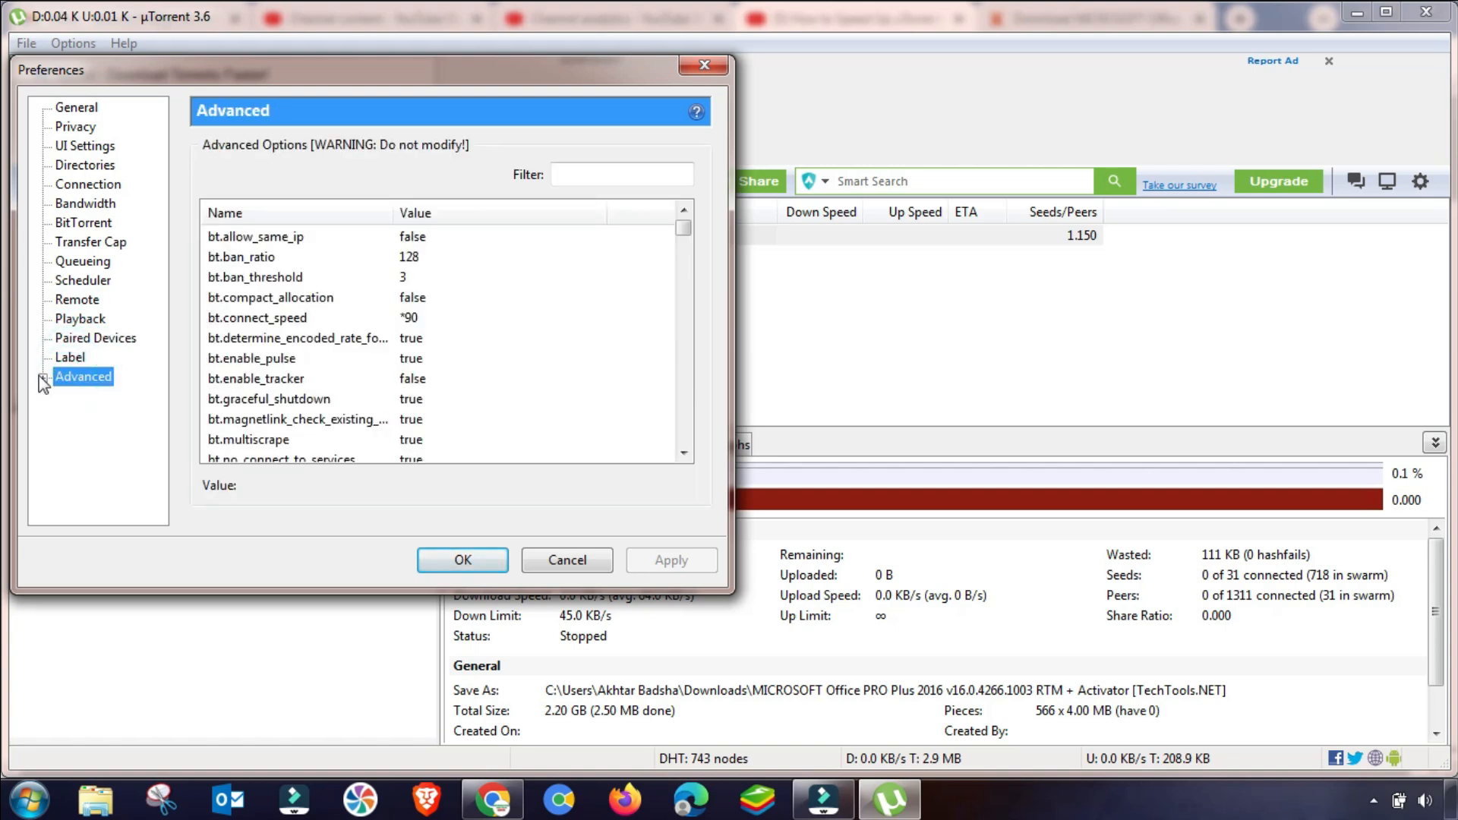
{"action": "left_click", "coordinate": [592, 174]}
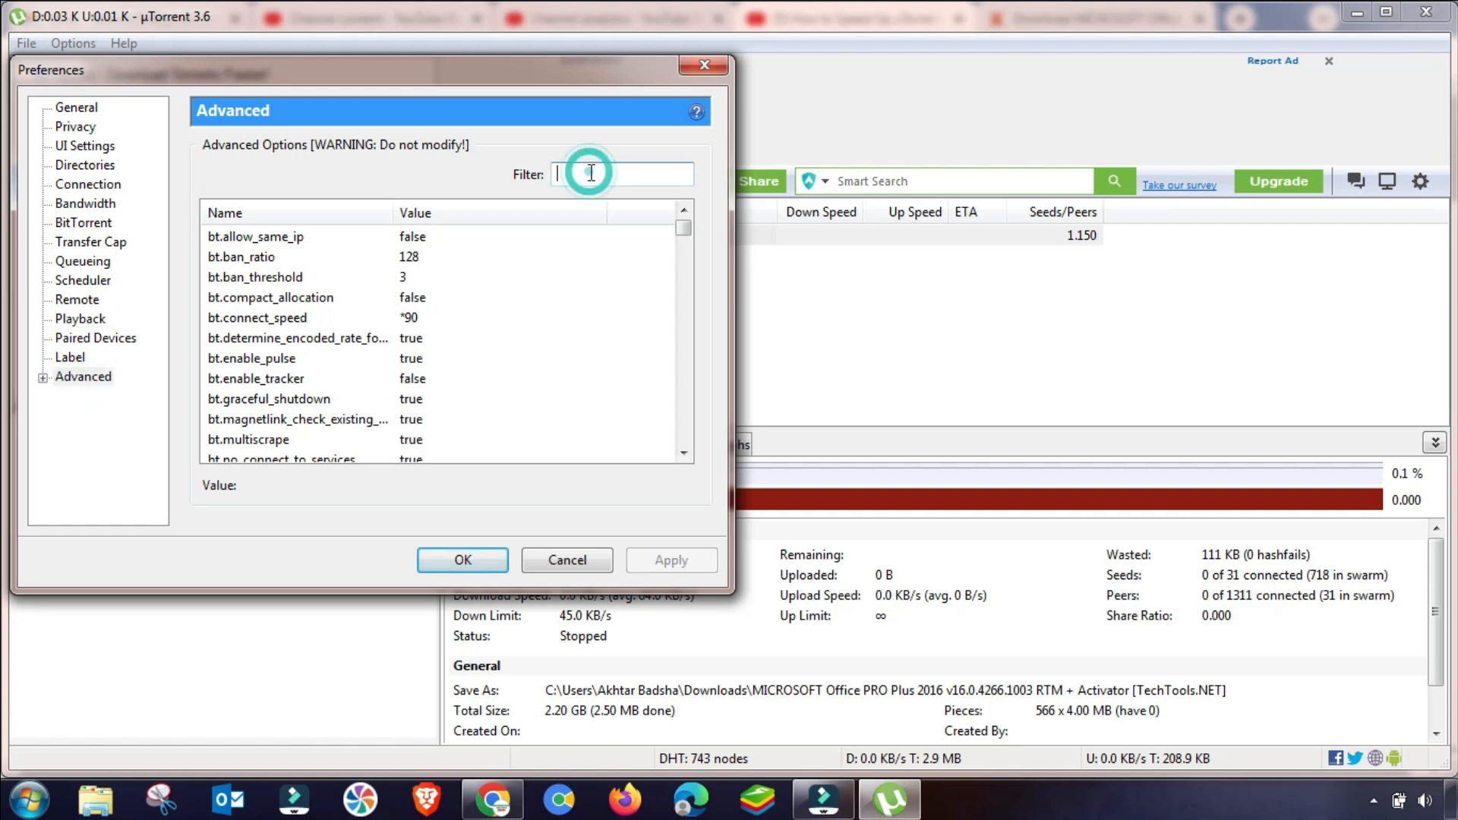
{"action": "type", "text": "dh"}
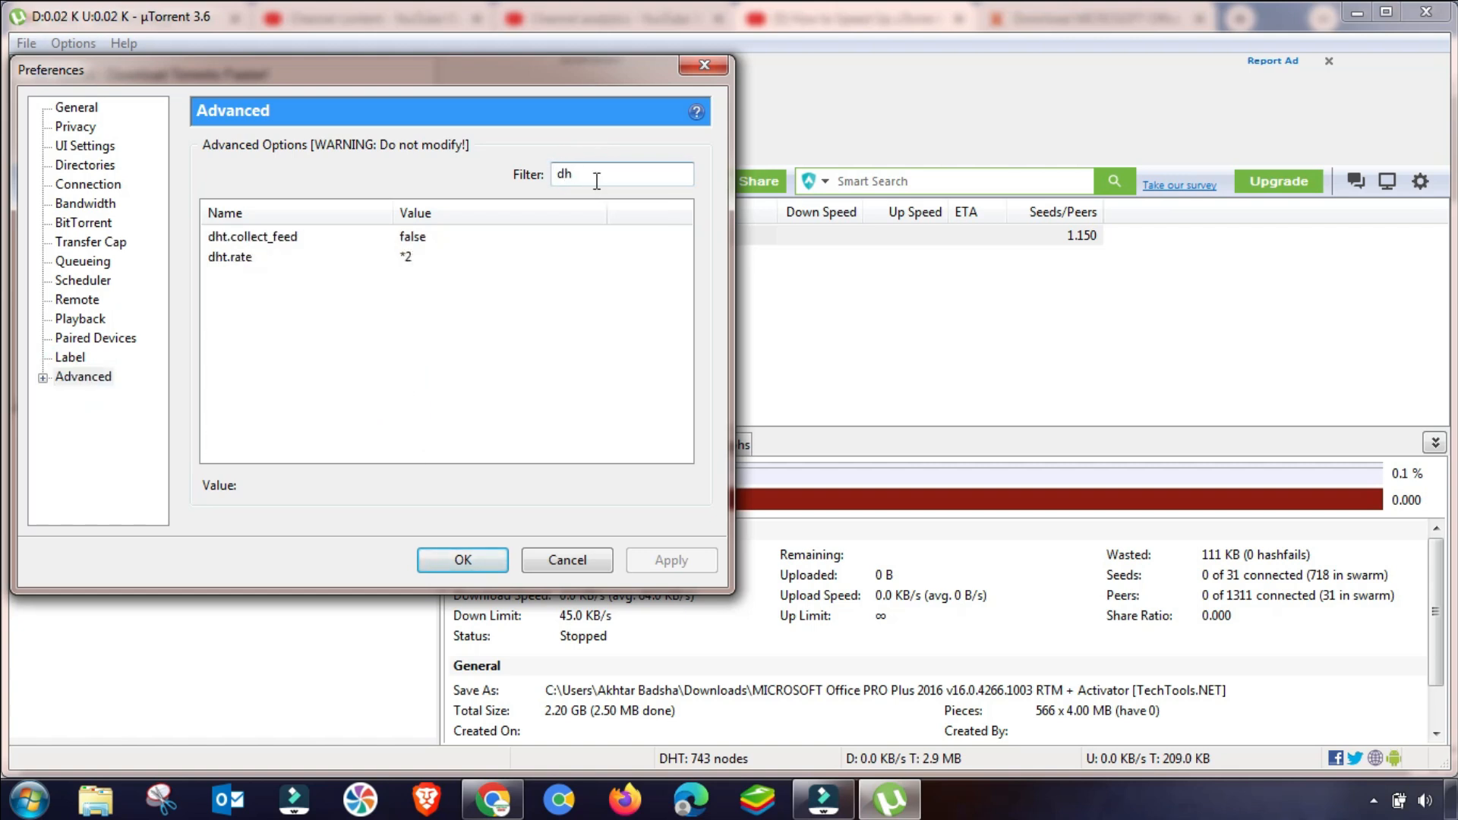
{"action": "left_click", "coordinate": [232, 257]}
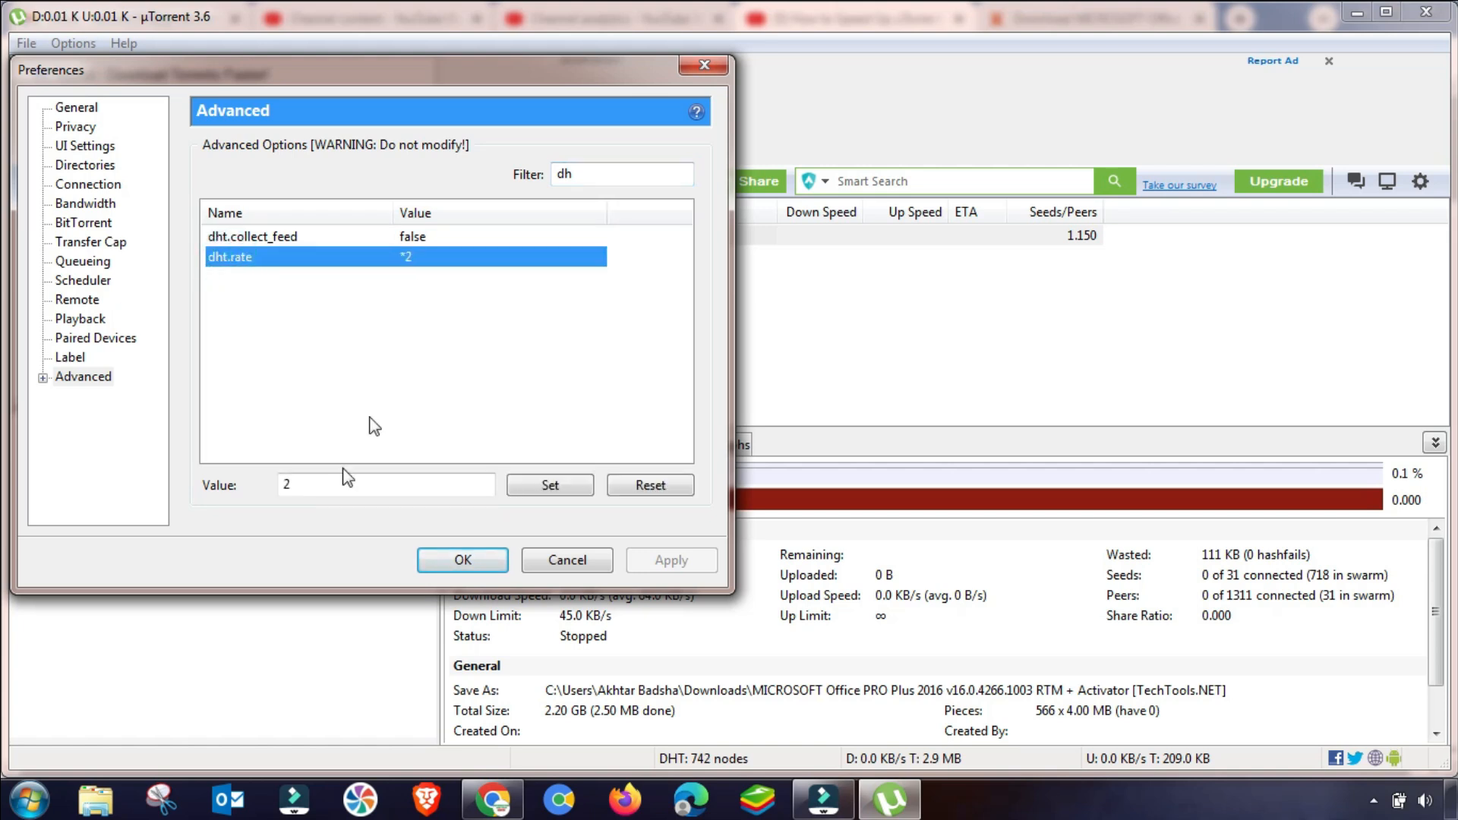
{"action": "double_click", "coordinate": [302, 483]}
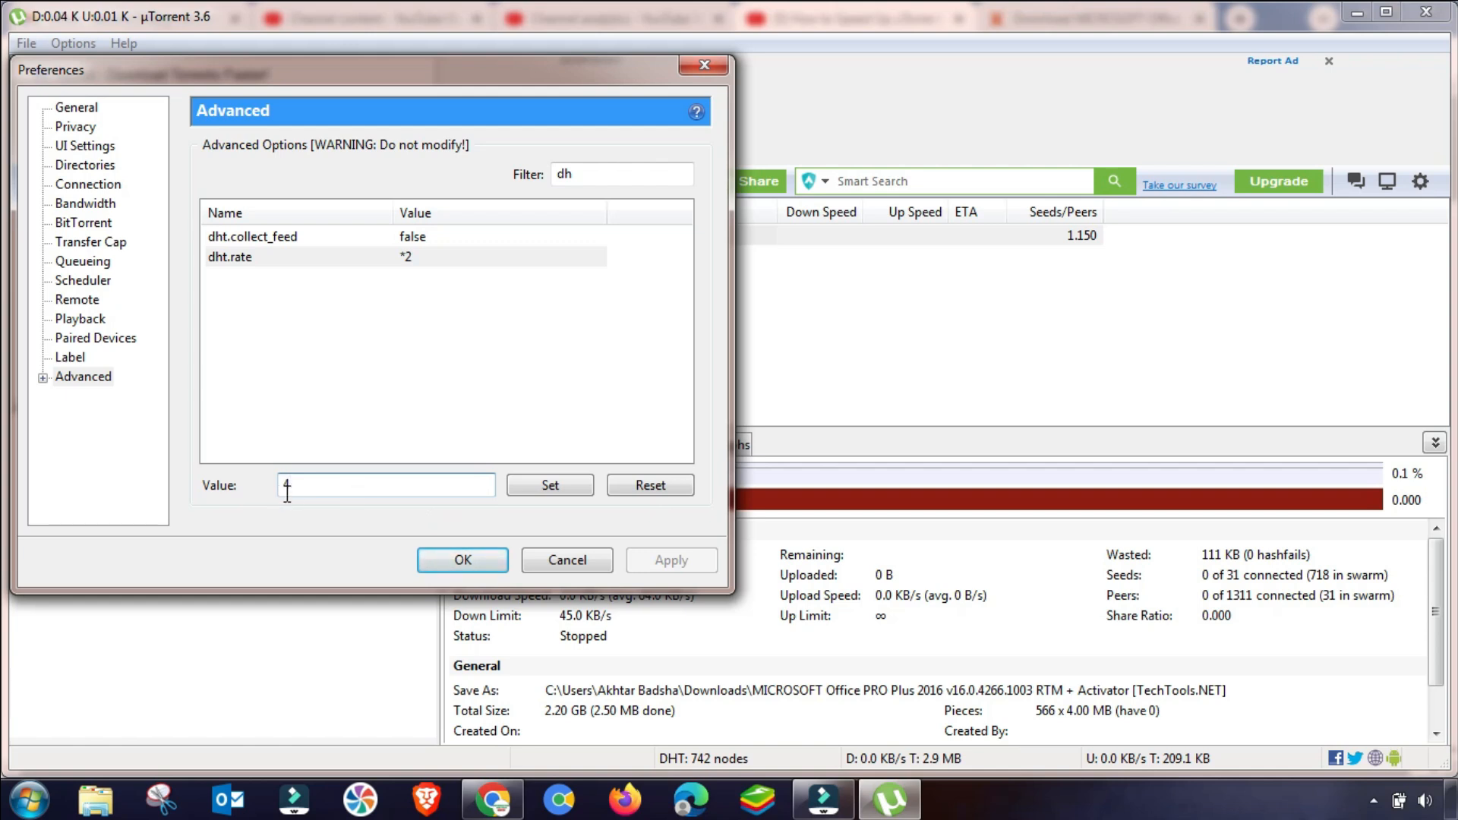
{"action": "double_click", "coordinate": [314, 489]}
{"action": "left_click", "coordinate": [322, 485]}
{"action": "left_click", "coordinate": [540, 486]}
{"action": "left_click", "coordinate": [544, 487]}
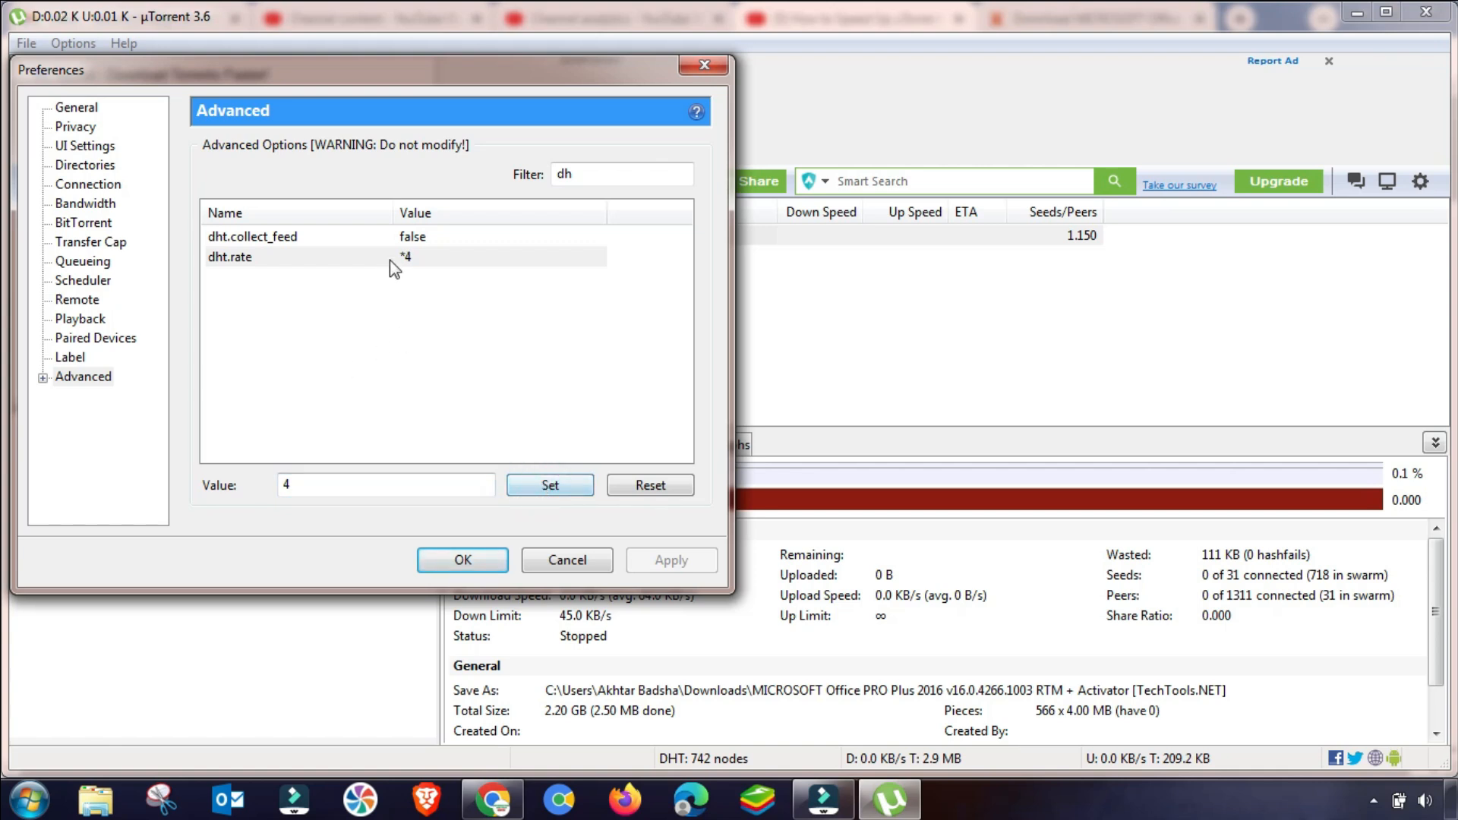
Step: Filter the advanced options for "rss", set rss.update_interval to 200, and save and close the preferences
{"action": "double_click", "coordinate": [585, 175]}
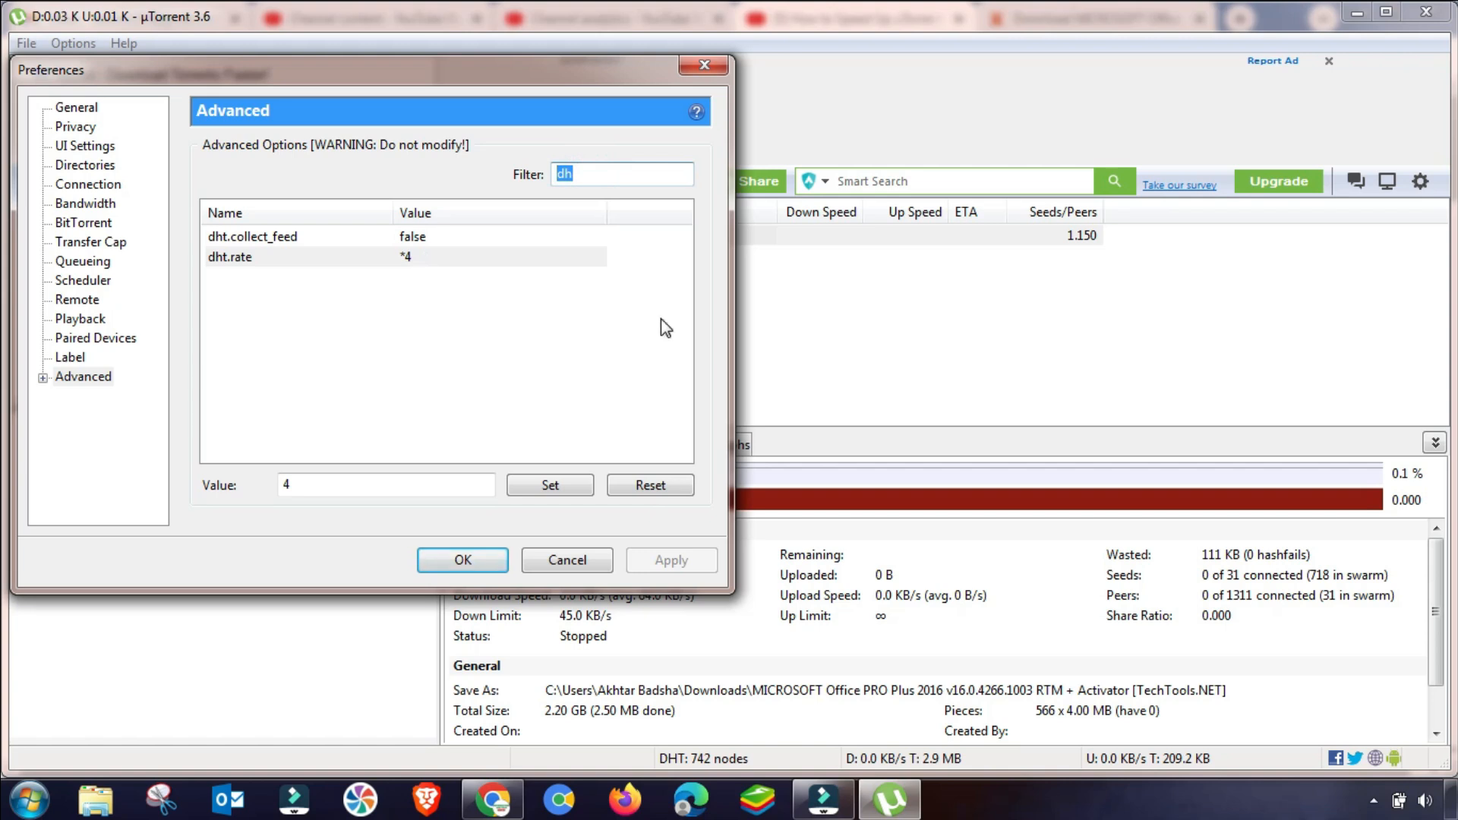
{"action": "type", "text": "r"}
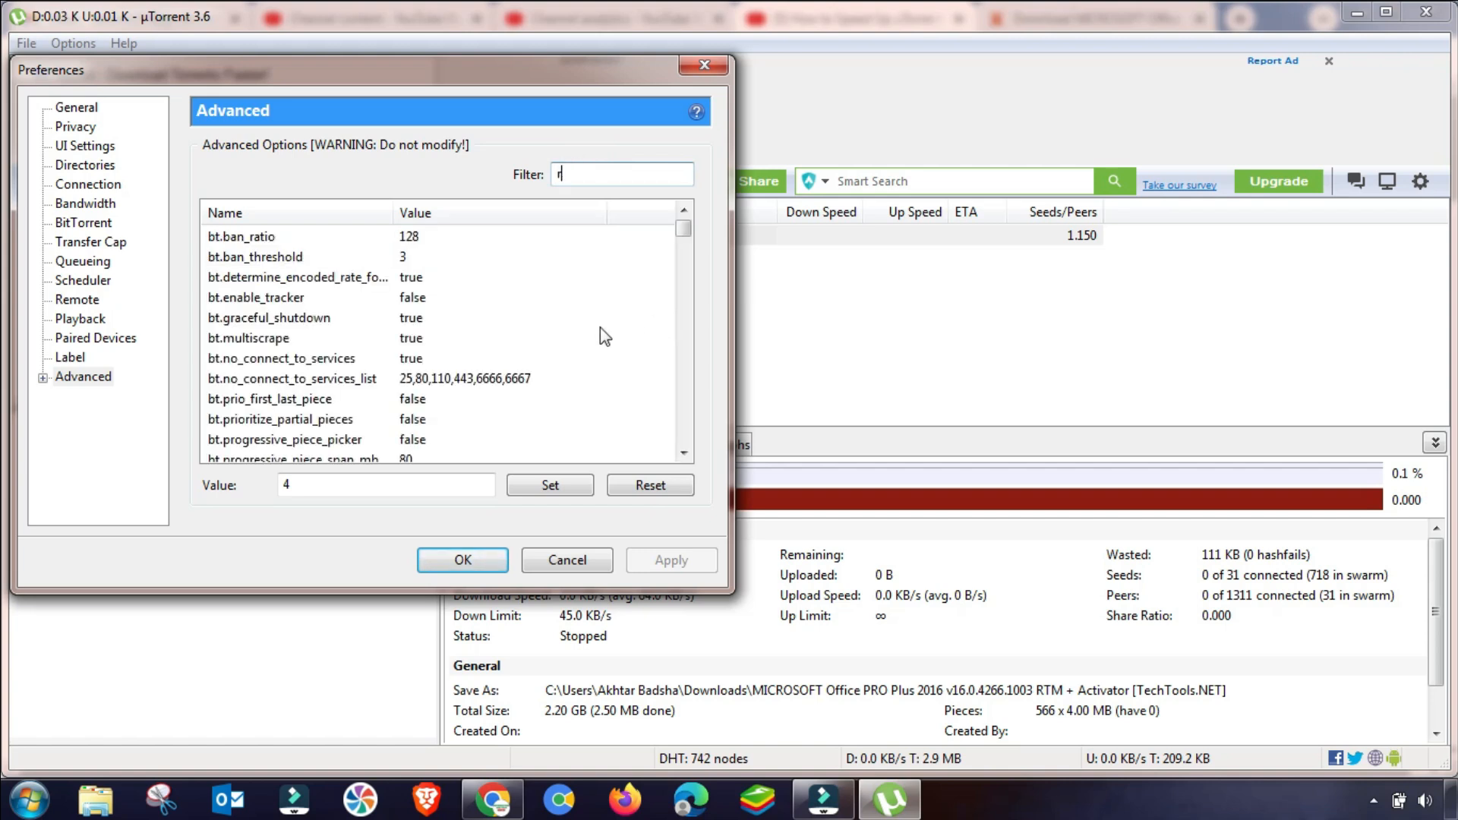
{"action": "type", "text": "ss"}
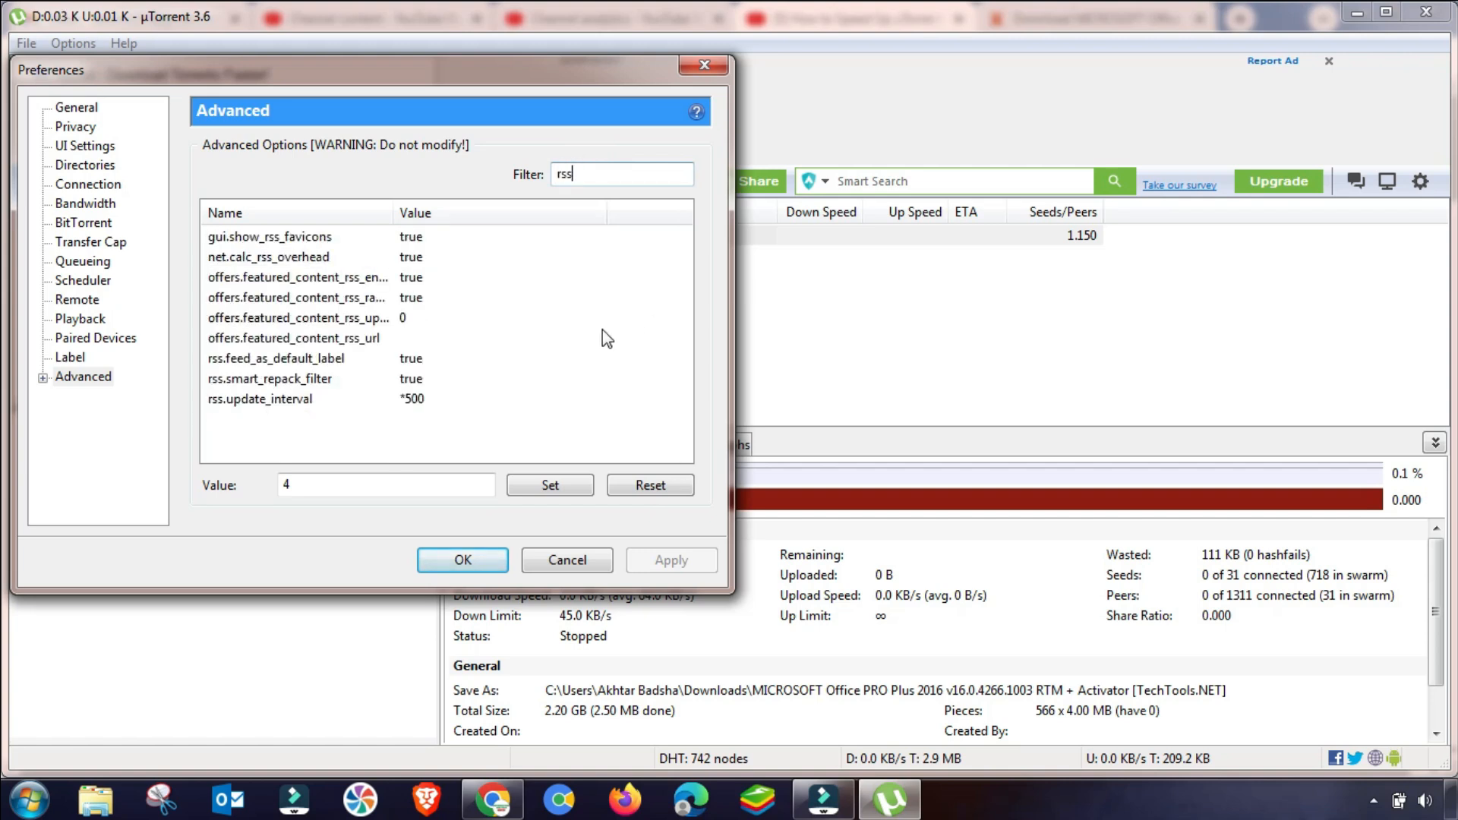
{"action": "left_click", "coordinate": [255, 401]}
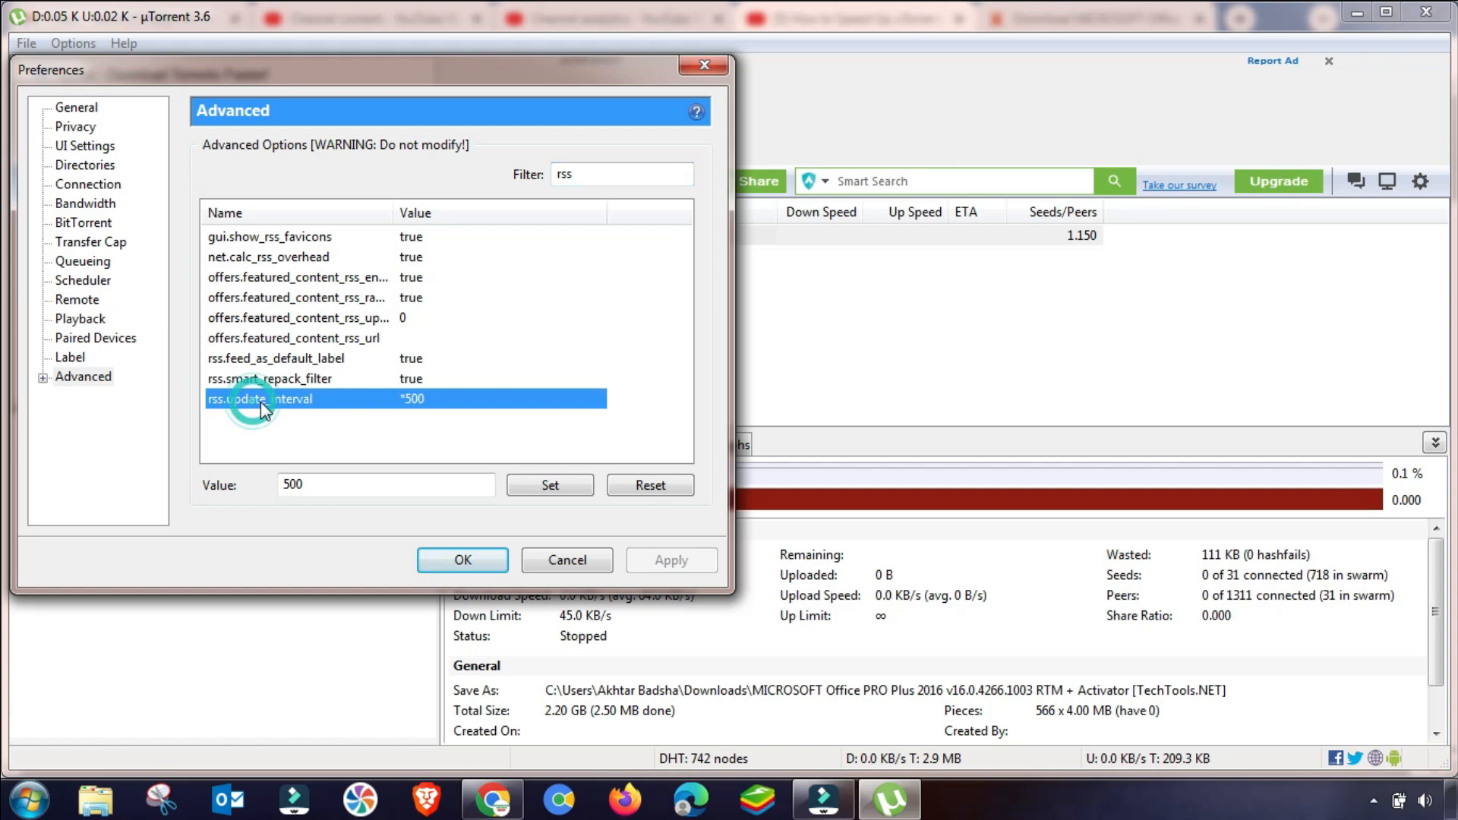
{"action": "double_click", "coordinate": [332, 489]}
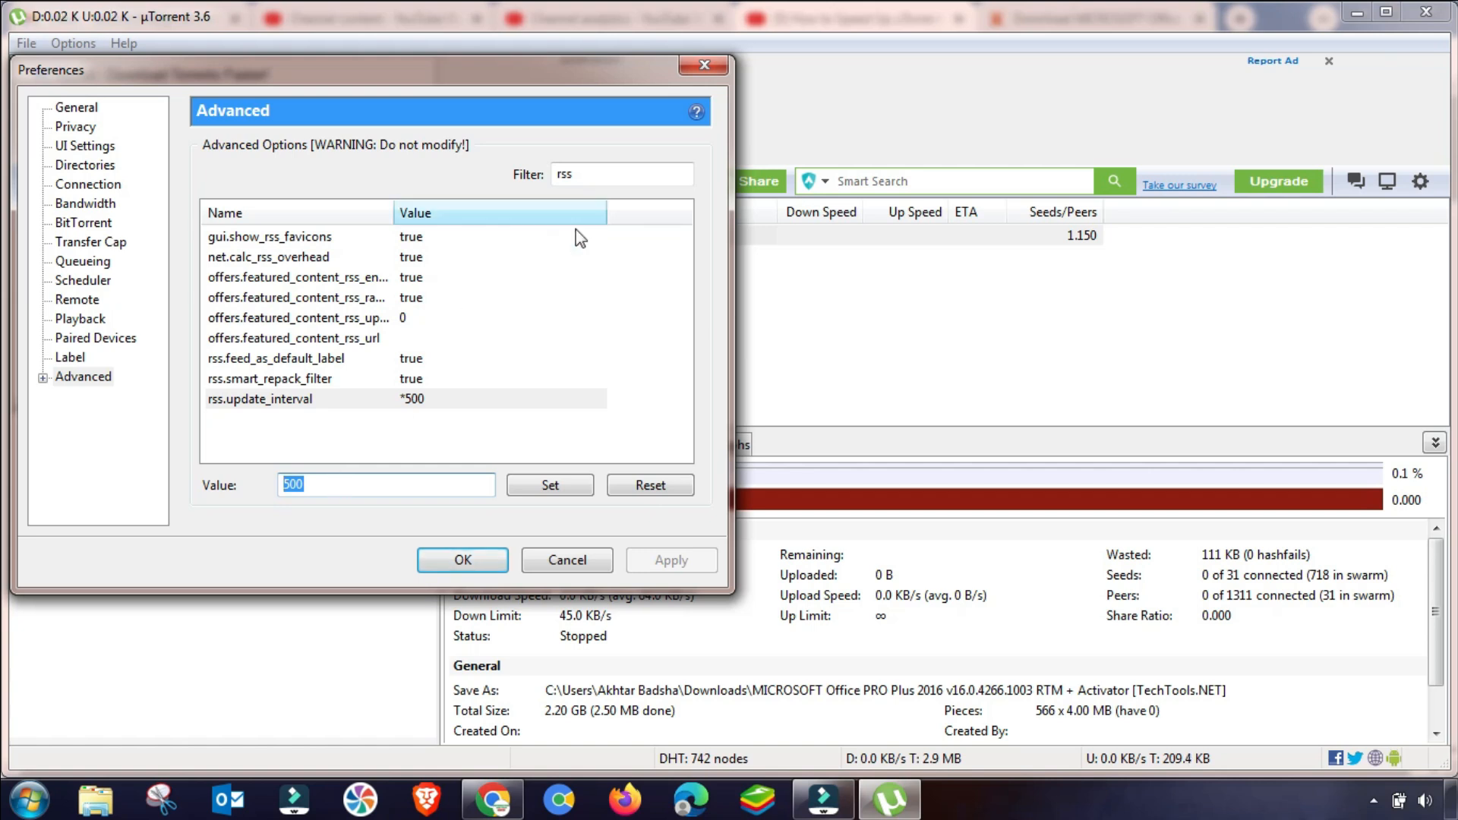
{"action": "left_click", "coordinate": [294, 400]}
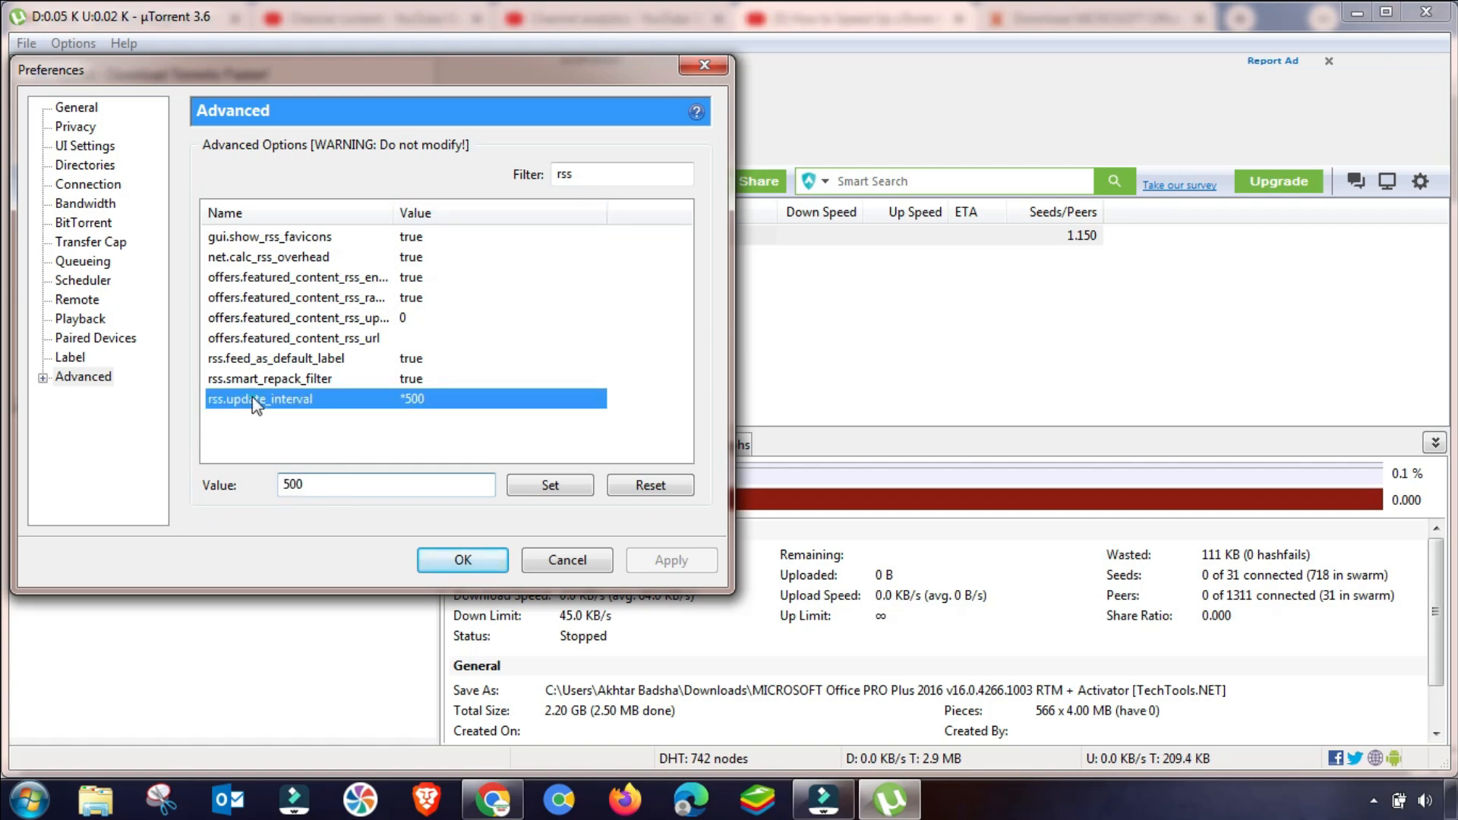
{"action": "double_click", "coordinate": [322, 483]}
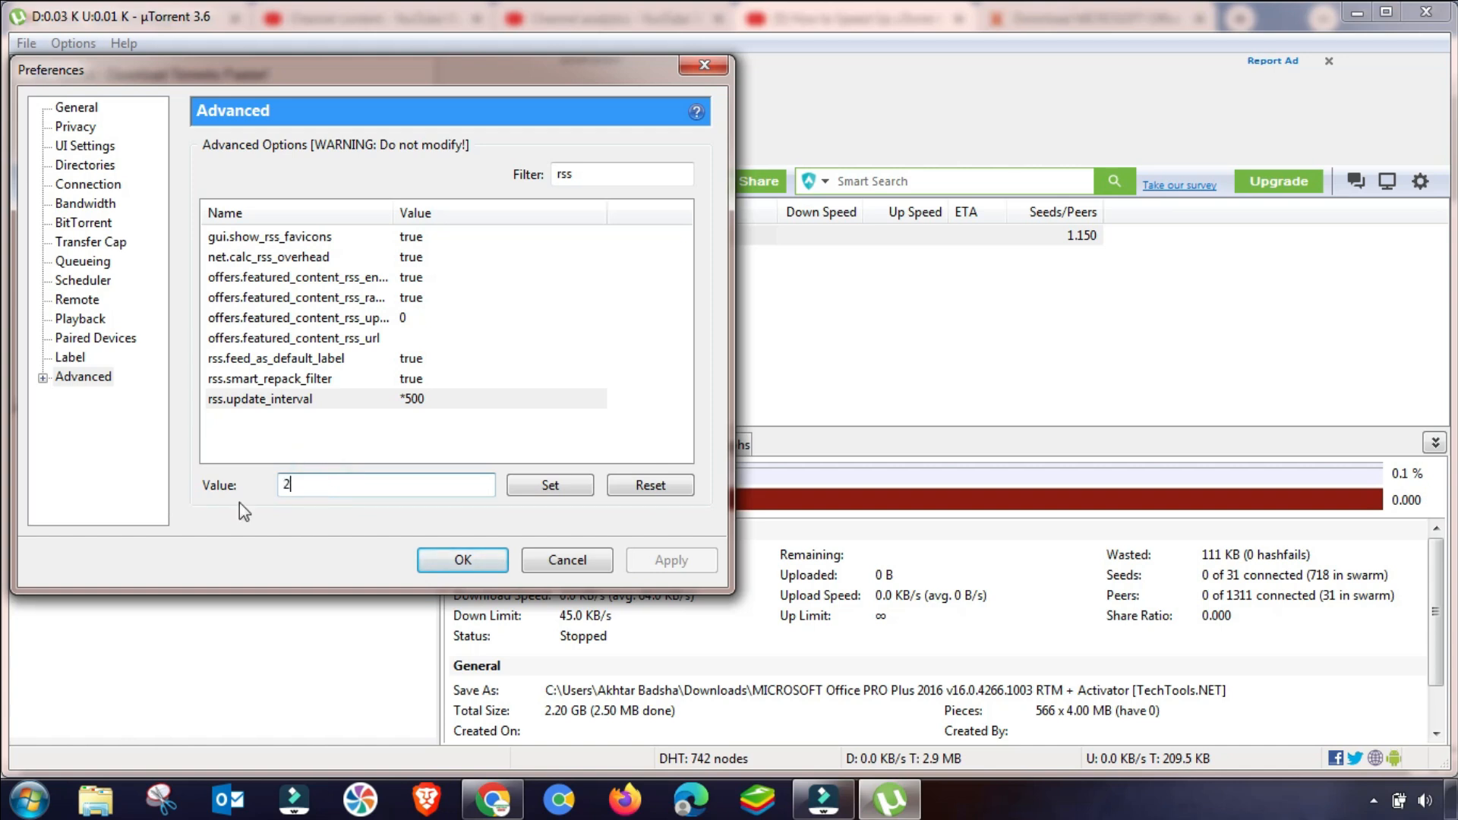
{"action": "left_click", "coordinate": [551, 487]}
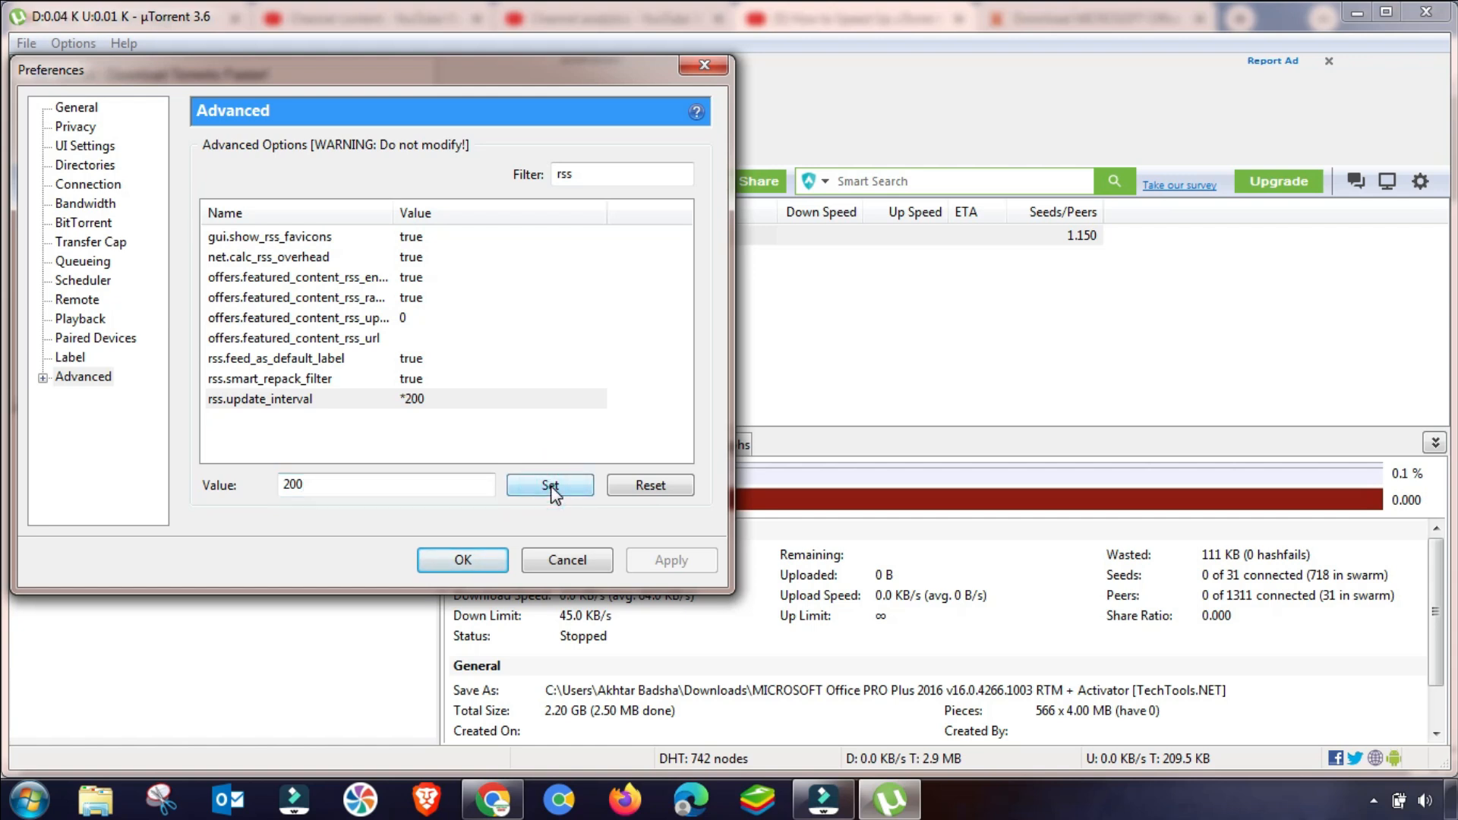
{"action": "left_click", "coordinate": [347, 380]}
{"action": "left_click", "coordinate": [316, 401]}
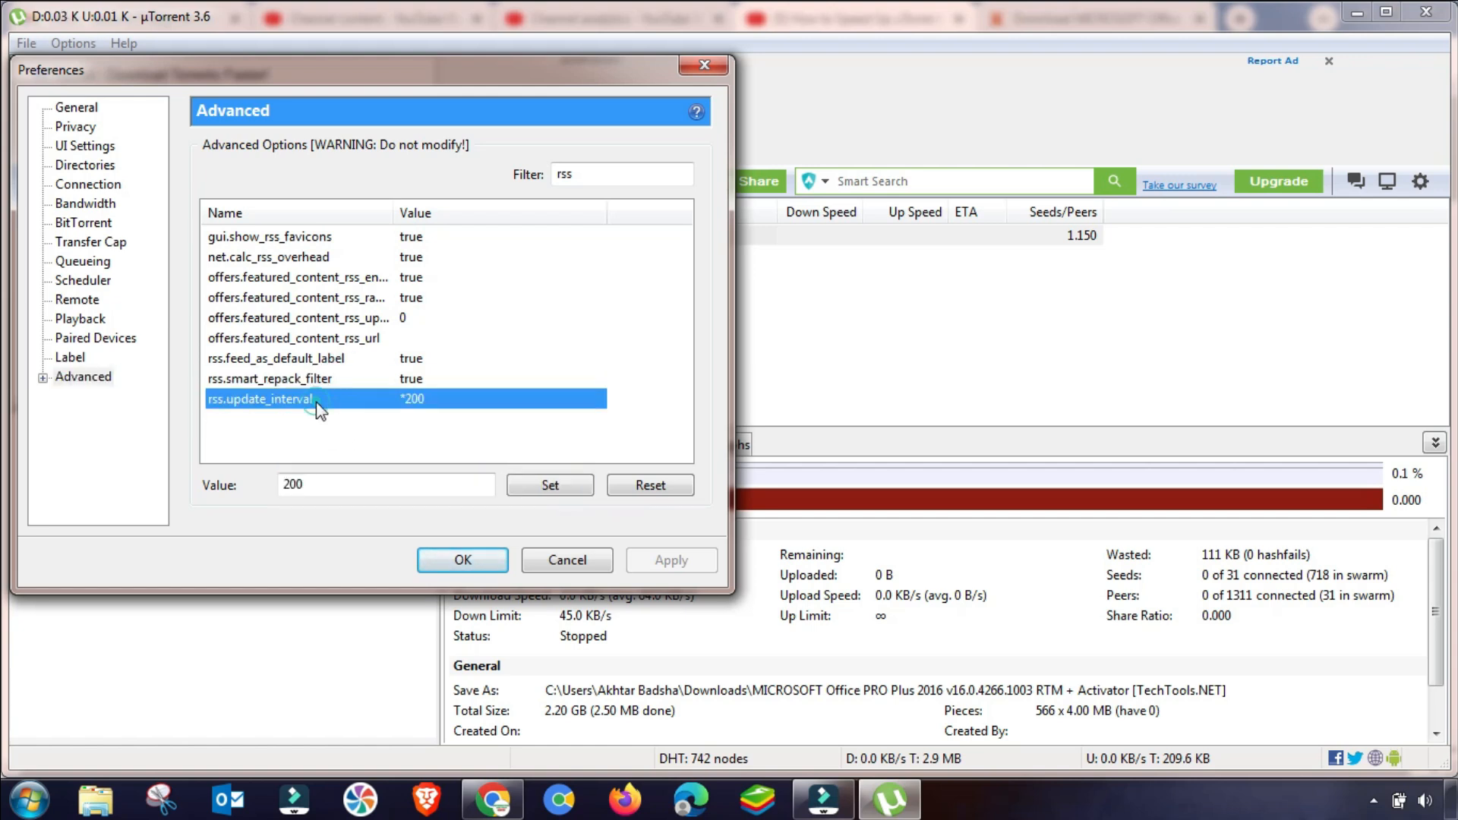
{"action": "left_click", "coordinate": [465, 559]}
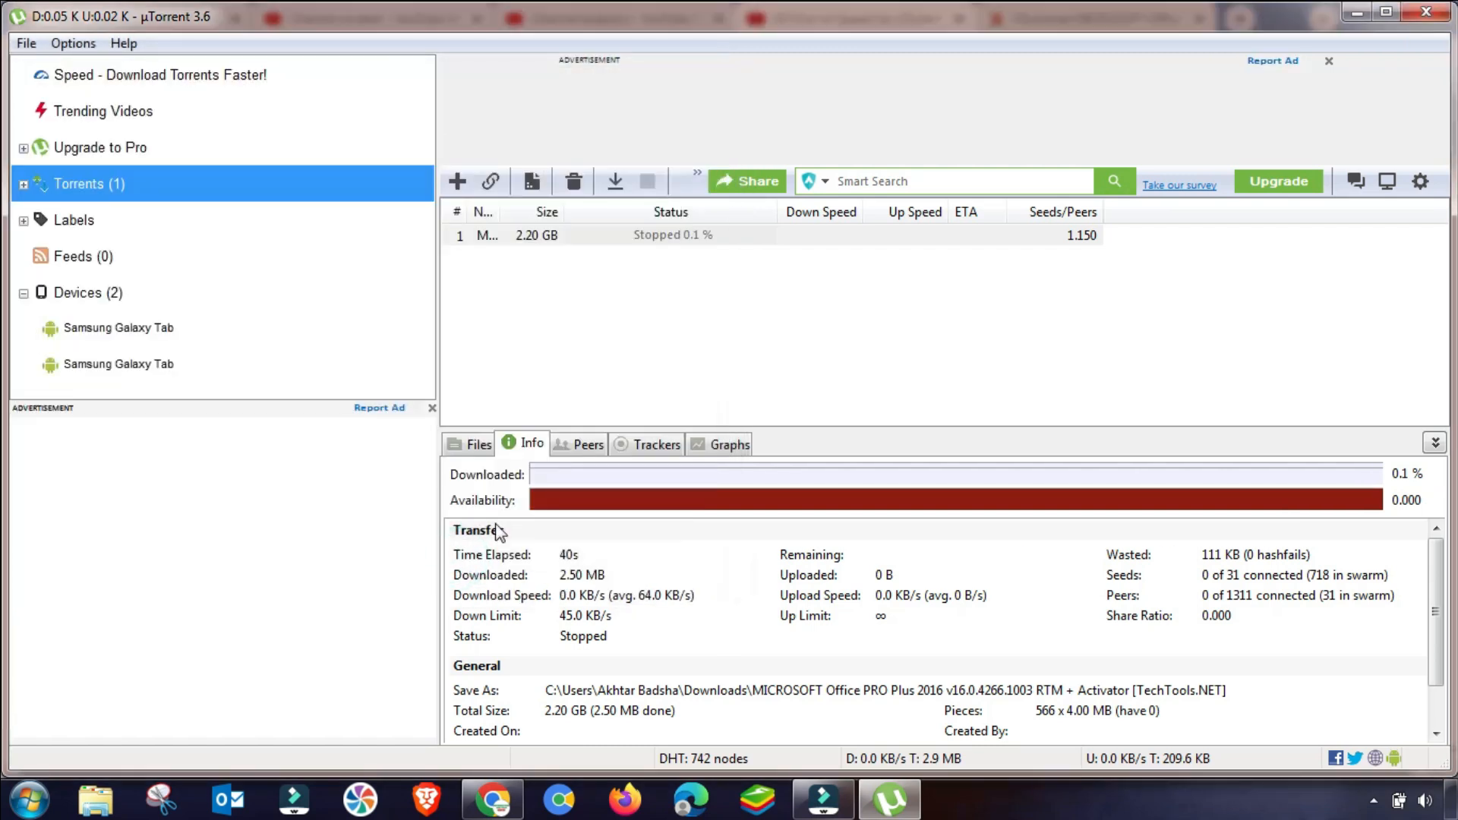
Step: Exit µTorrent completely, including its background process, and confirm the exit
{"action": "right_click", "coordinate": [1374, 697]}
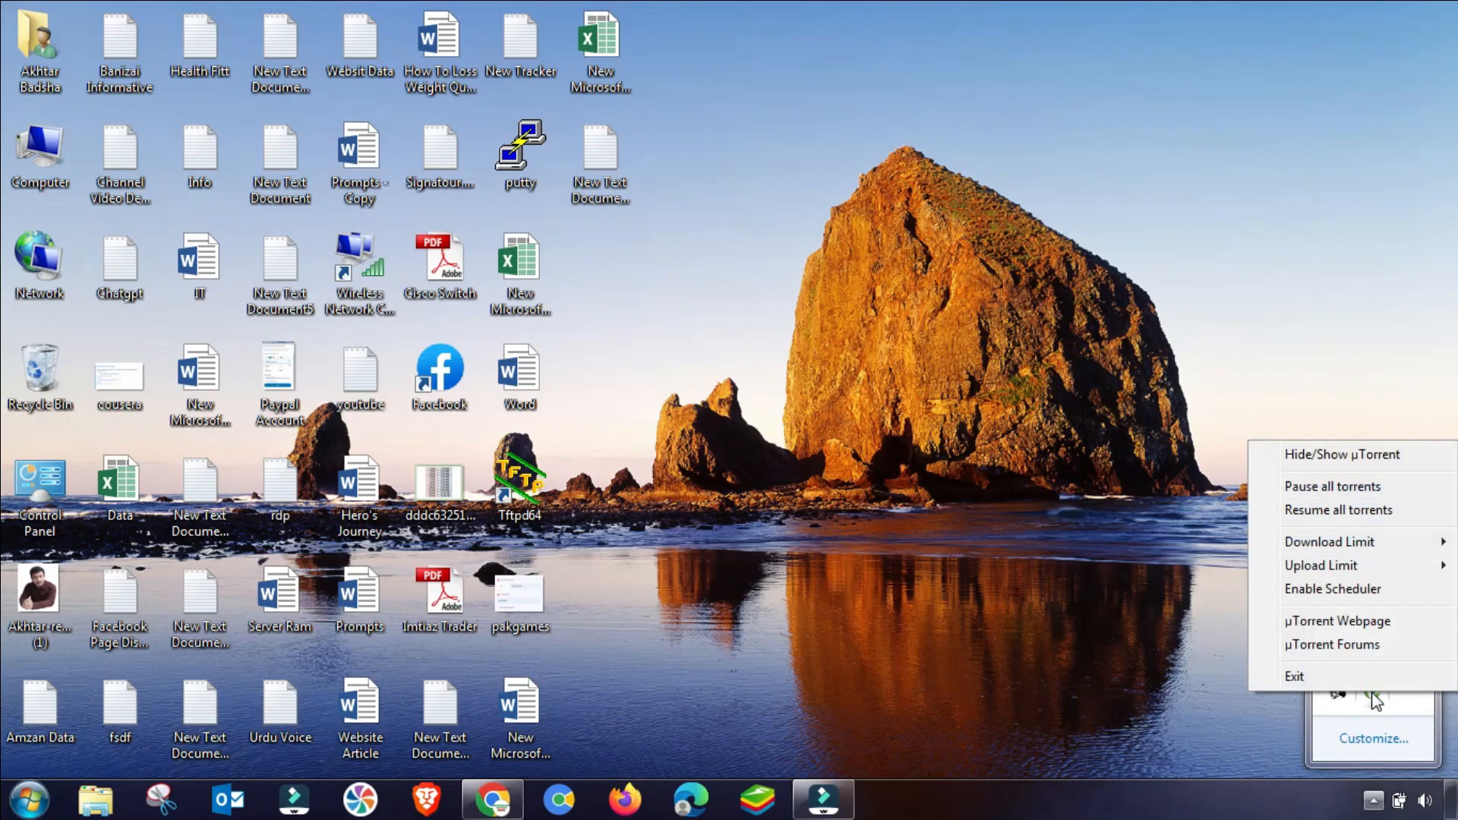
{"action": "left_click", "coordinate": [1299, 676]}
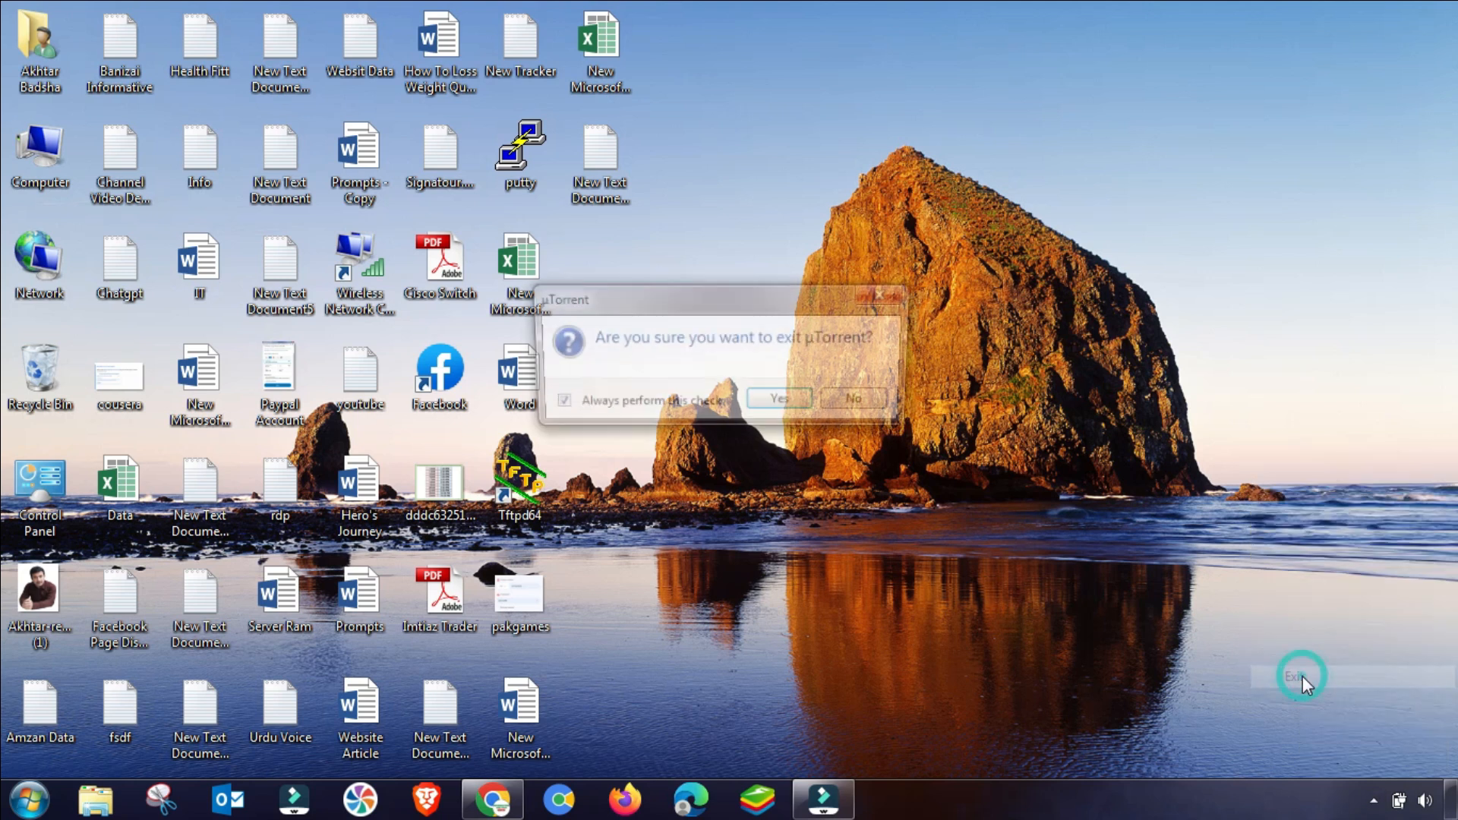
{"action": "left_click", "coordinate": [782, 402]}
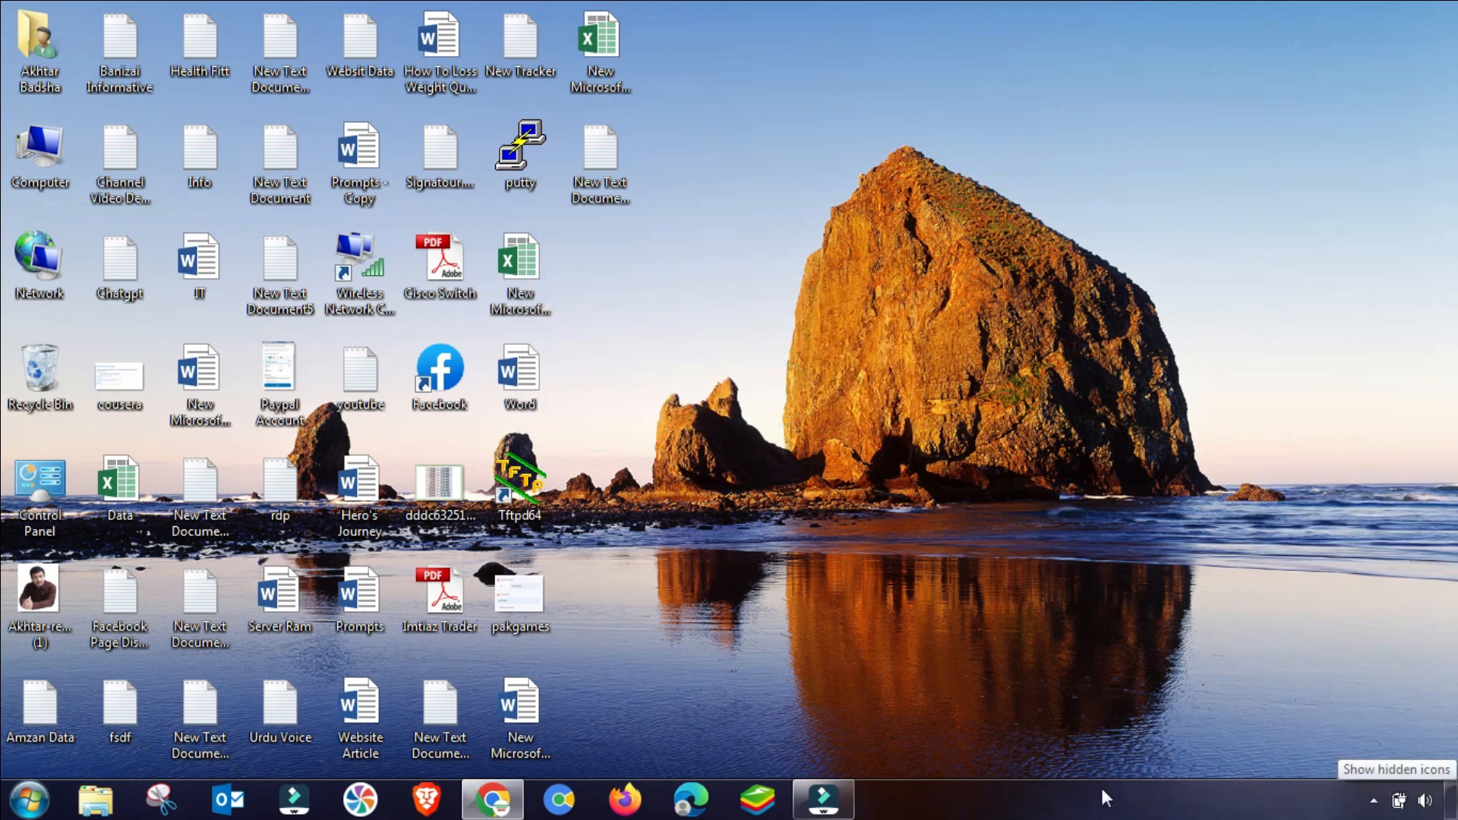
Step: Find µTorrent by searching for "torr", relaunch it as administrator, and start the stopped 2.20 GB torrent
{"action": "left_click", "coordinate": [17, 800]}
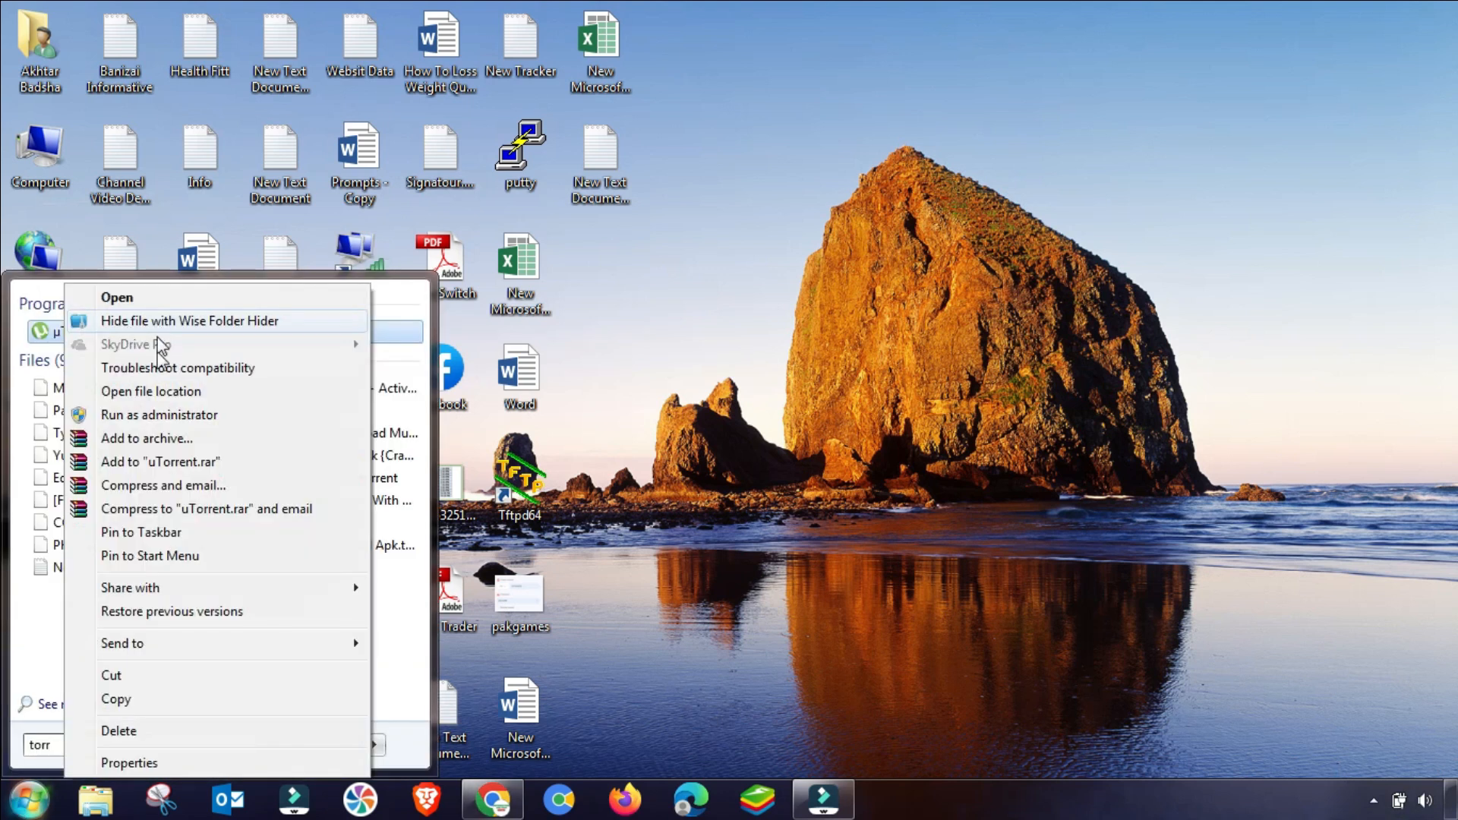
{"action": "left_click", "coordinate": [155, 414]}
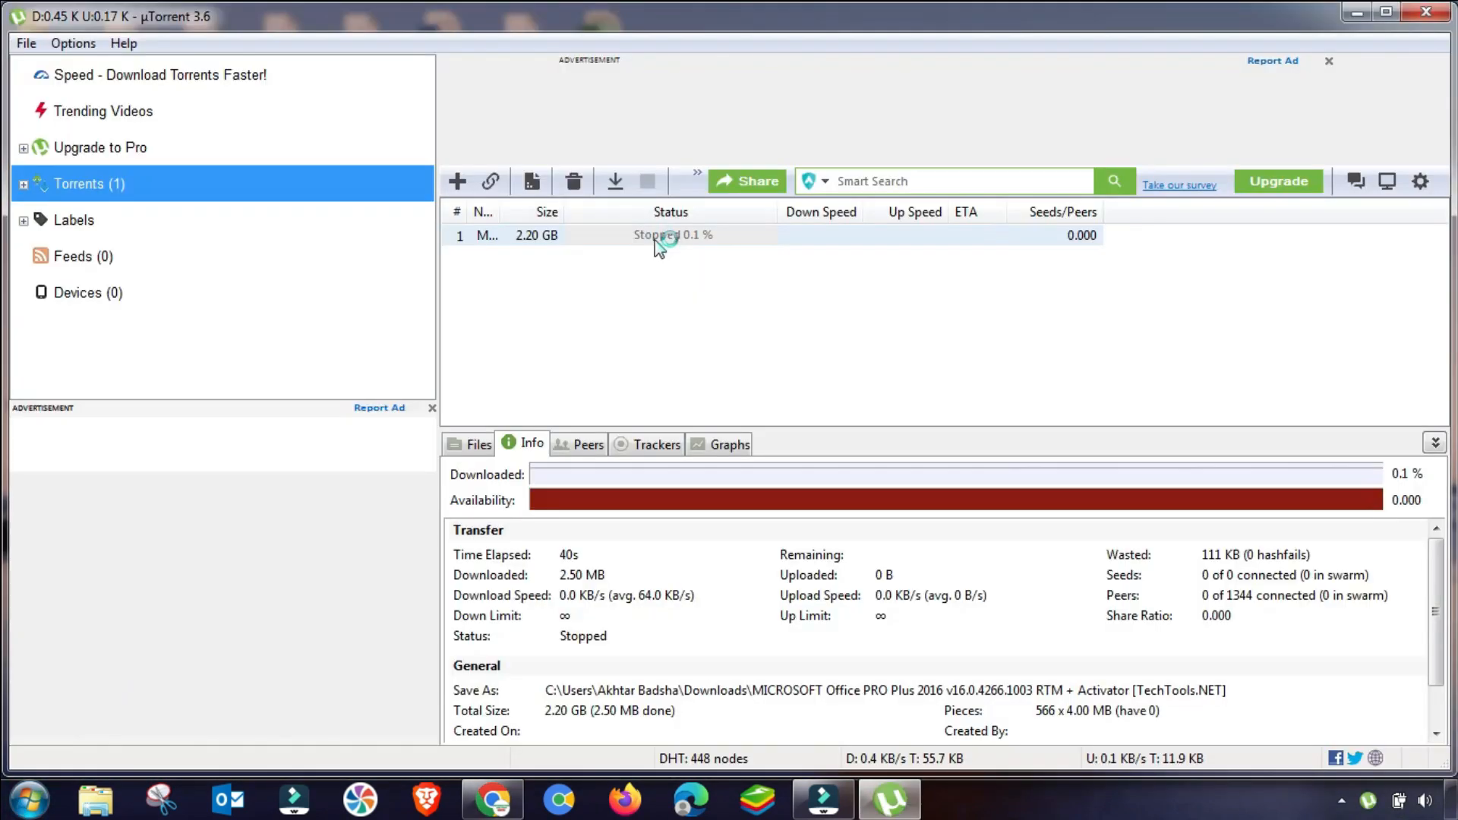
{"action": "right_click", "coordinate": [655, 238]}
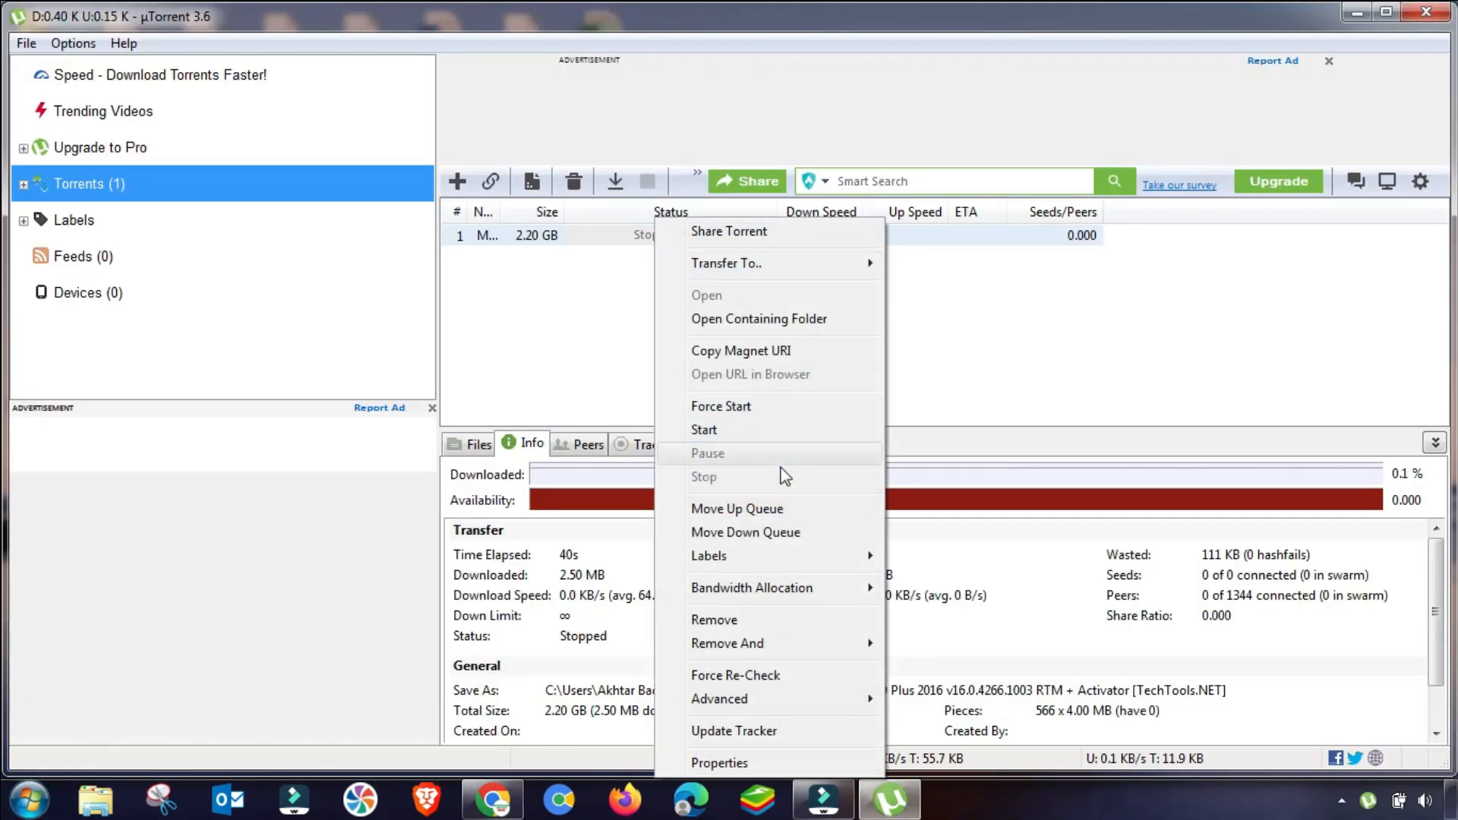
{"action": "left_click", "coordinate": [704, 430]}
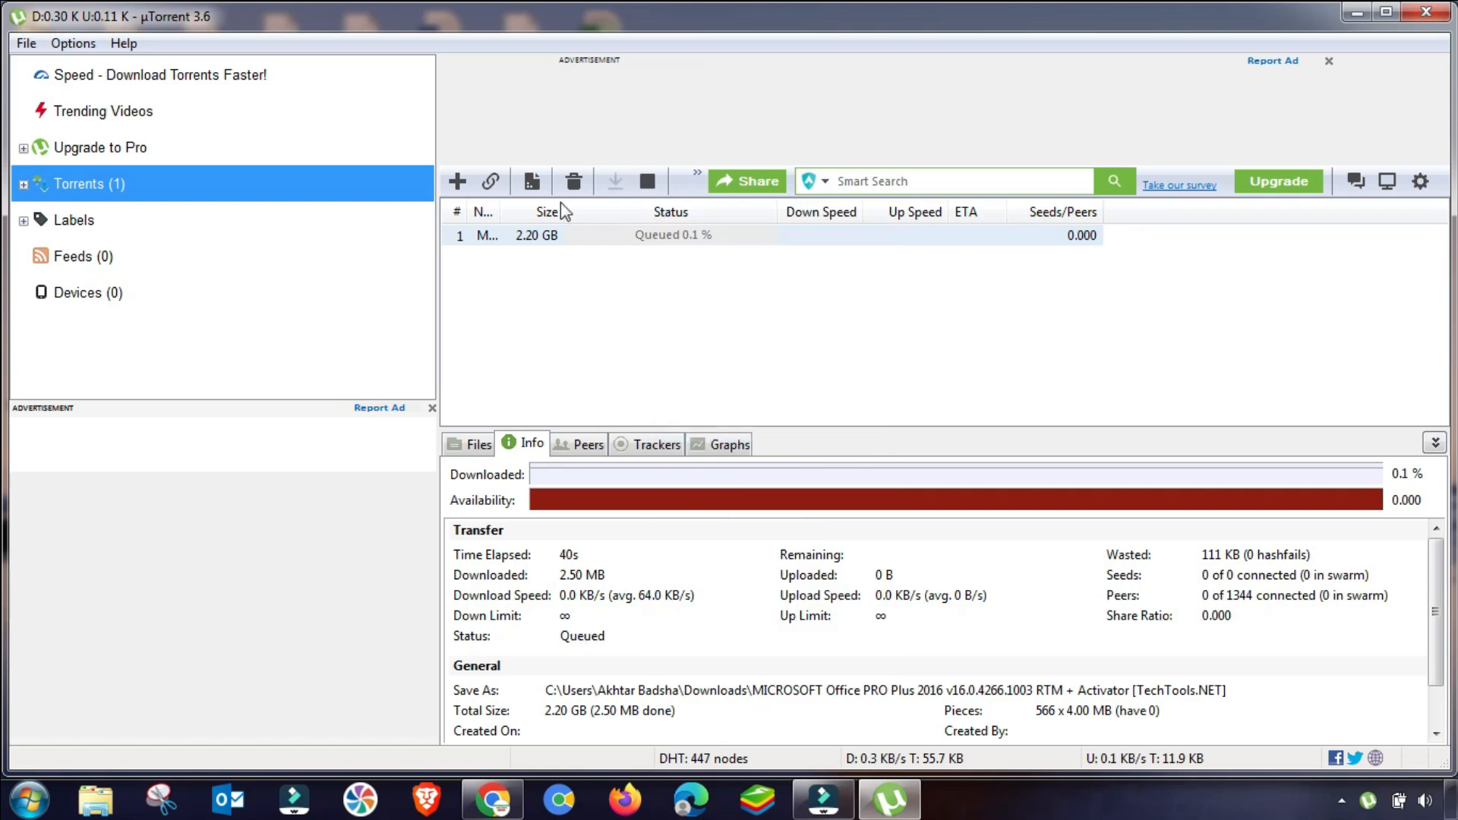